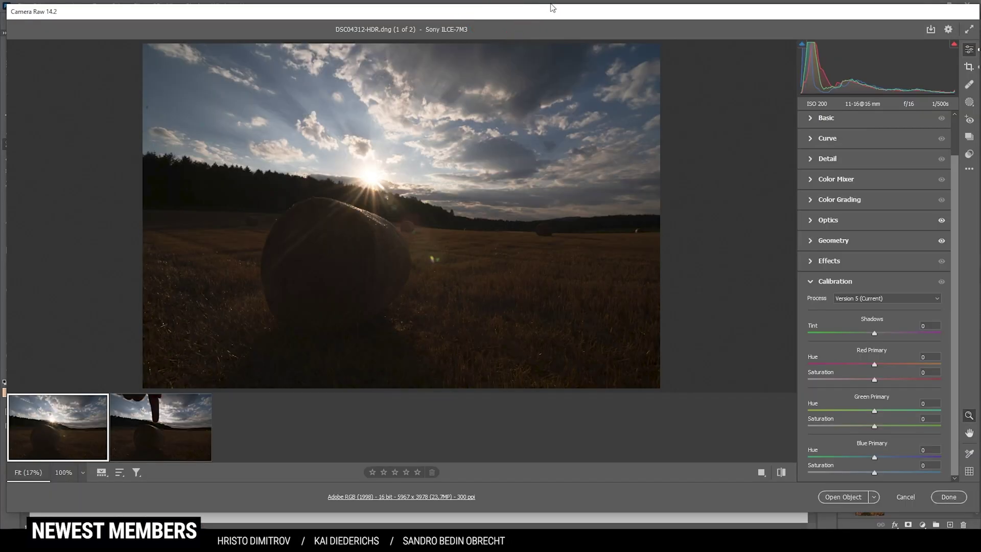
# Step: Compare both HDR images, then give the first hay bale image the Adobe Landscape profile
pyautogui.click(555, 7)
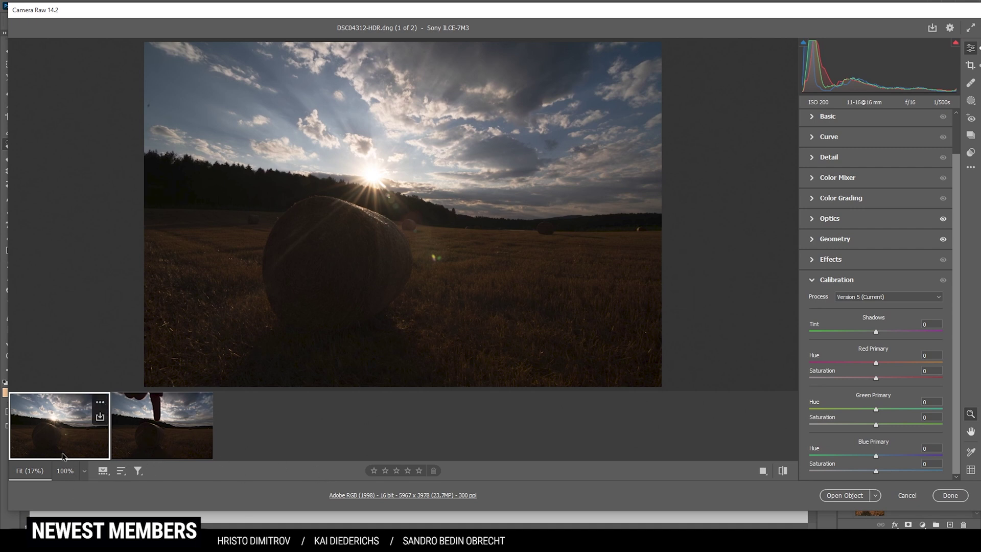
pyautogui.click(170, 447)
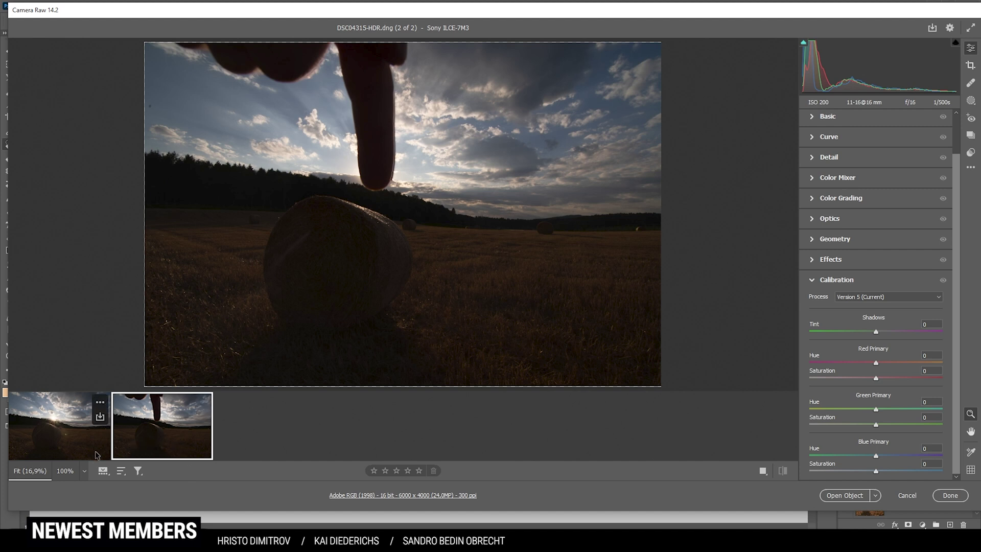
pyautogui.click(58, 444)
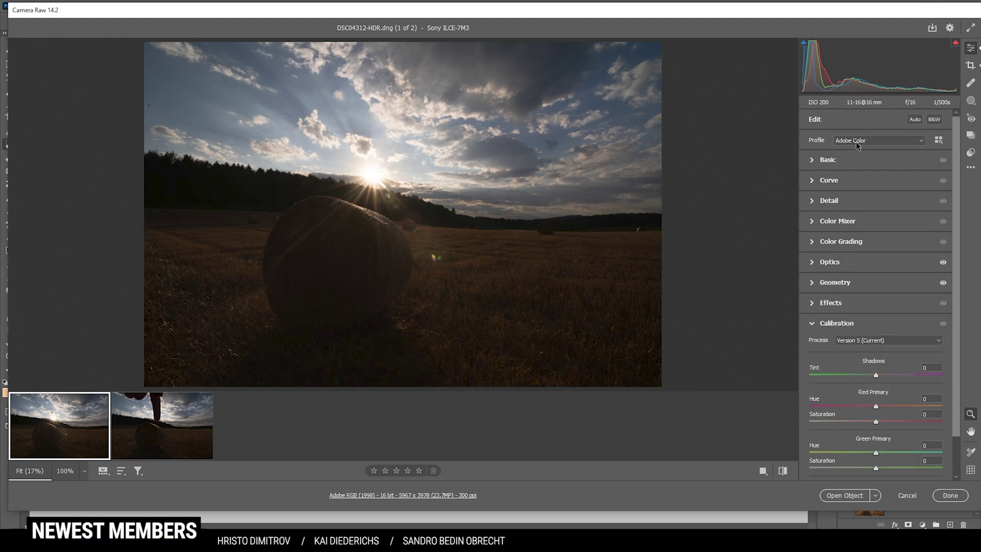
pyautogui.click(856, 143)
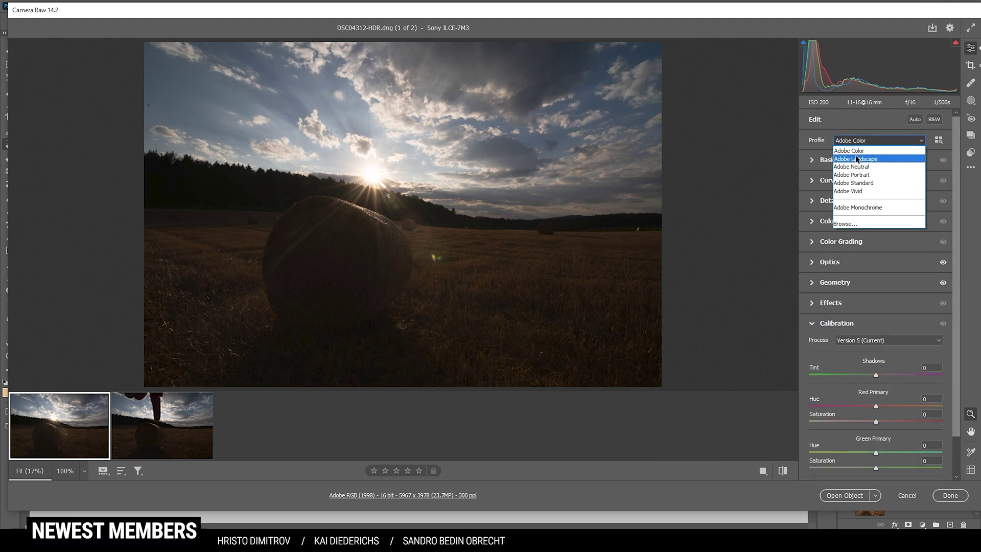
pyautogui.click(857, 160)
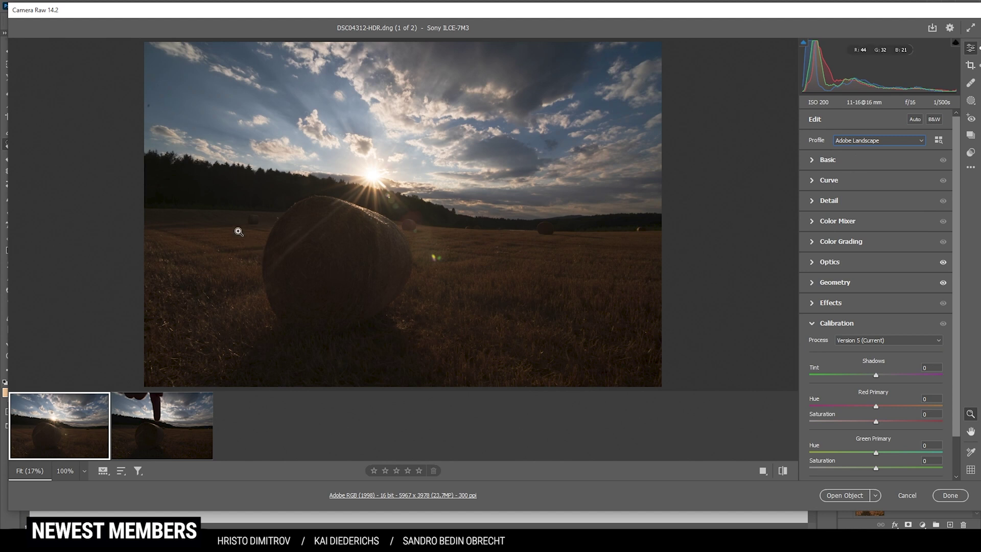
# Step: Raise exposure to +1.01 and pull highlights down to -74
pyautogui.click(814, 160)
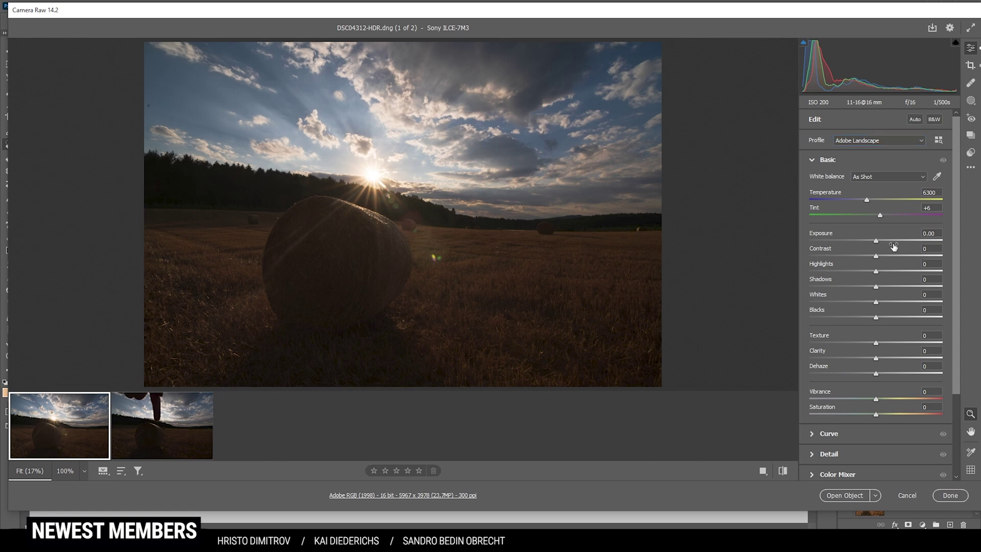
pyautogui.moveTo(876, 239); pyautogui.dragTo(882, 240)
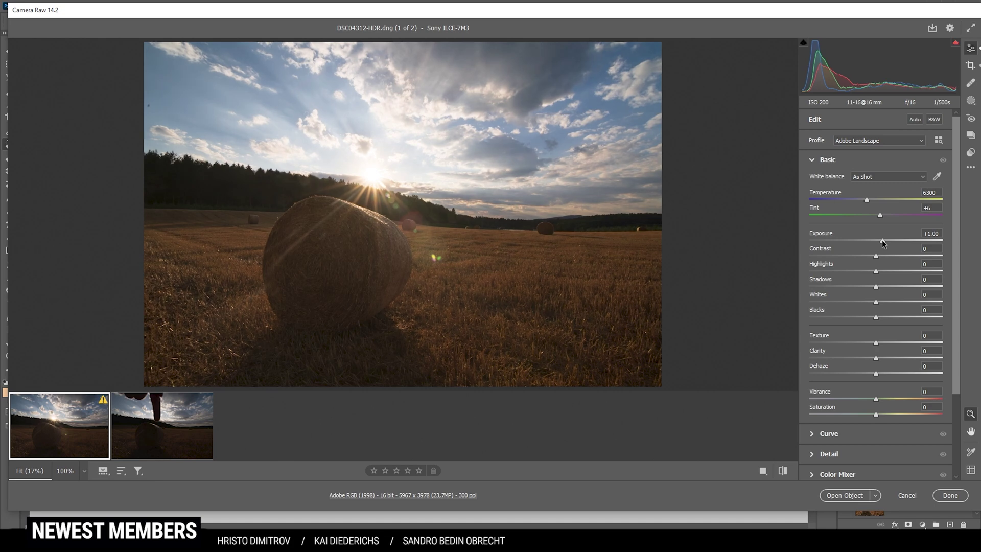
pyautogui.scroll(1, 939, 233)
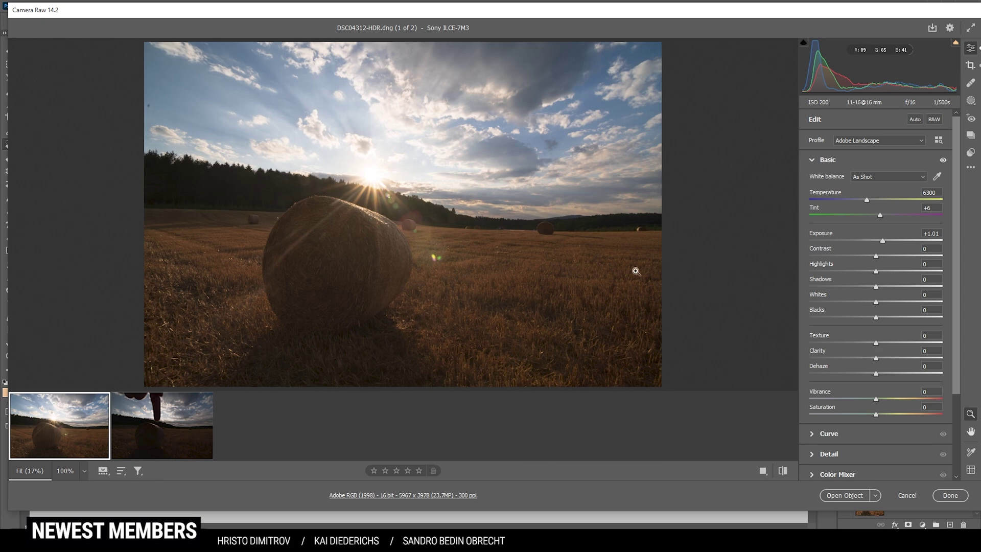
pyautogui.moveTo(873, 275); pyautogui.dragTo(832, 273)
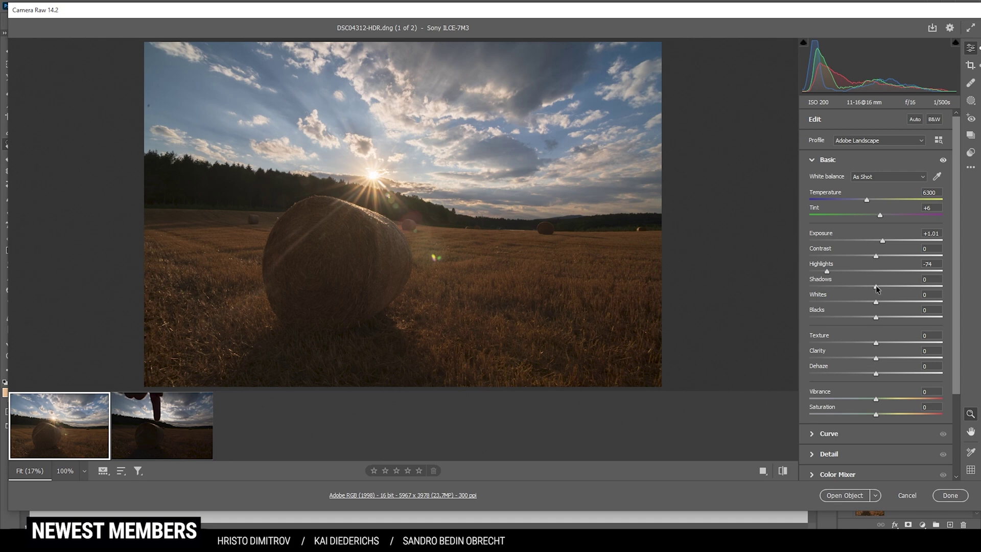
# Step: Set Shadows to +79, Whites to +23, Blacks to -16 and Contrast to +7
pyautogui.moveTo(877, 290); pyautogui.dragTo(929, 289)
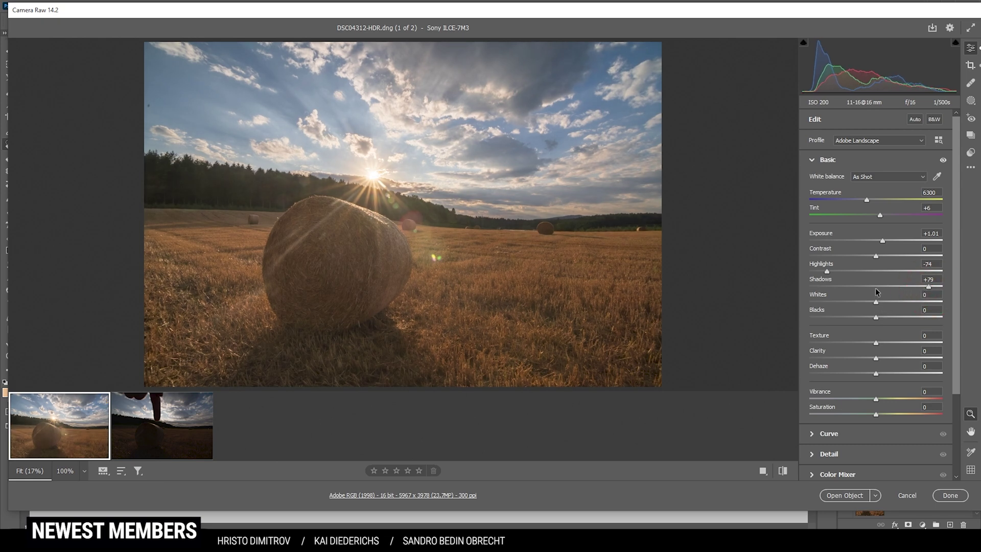
pyautogui.moveTo(876, 302); pyautogui.dragTo(879, 302)
pyautogui.moveTo(892, 305); pyautogui.dragTo(894, 308)
pyautogui.moveTo(876, 318); pyautogui.dragTo(872, 319)
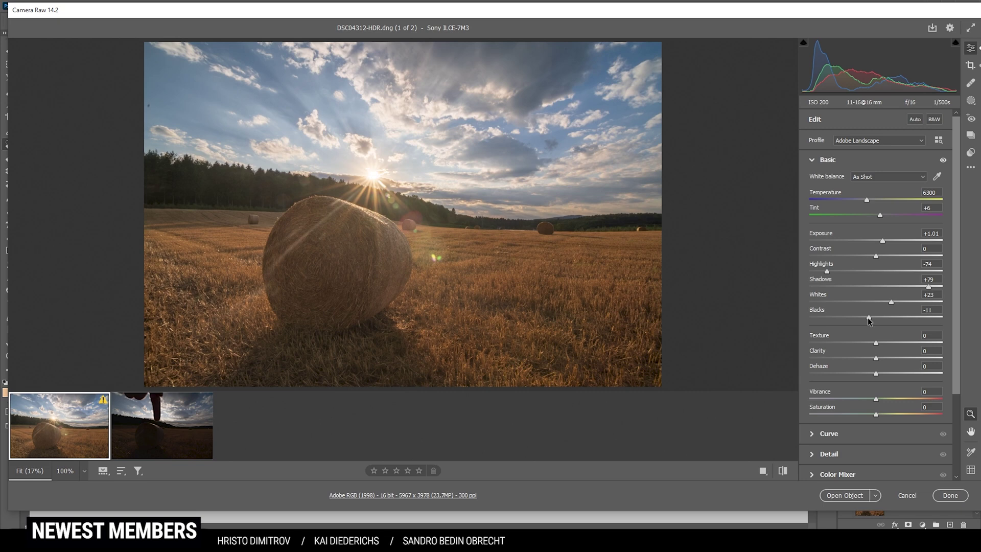
pyautogui.moveTo(869, 319); pyautogui.dragTo(865, 317)
pyautogui.moveTo(876, 257); pyautogui.dragTo(877, 257)
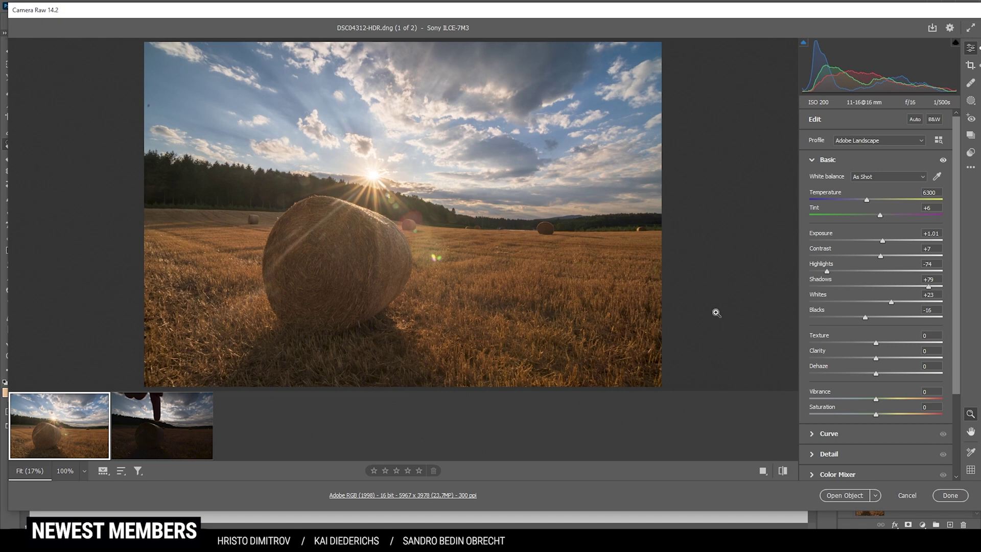
# Step: Set Texture and Vibrance both to +15
pyautogui.moveTo(872, 343); pyautogui.dragTo(887, 351)
pyautogui.moveTo(877, 399); pyautogui.dragTo(880, 402)
pyautogui.moveTo(887, 400); pyautogui.dragTo(888, 400)
# Step: Compare the edited photo against the original, then bring up the masking options
pyautogui.click(782, 471)
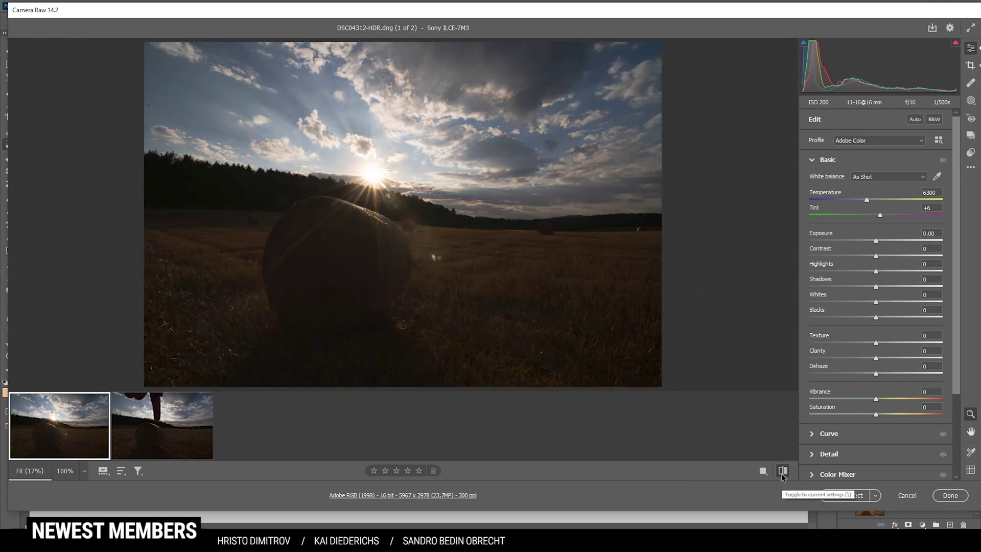
pyautogui.click(782, 471)
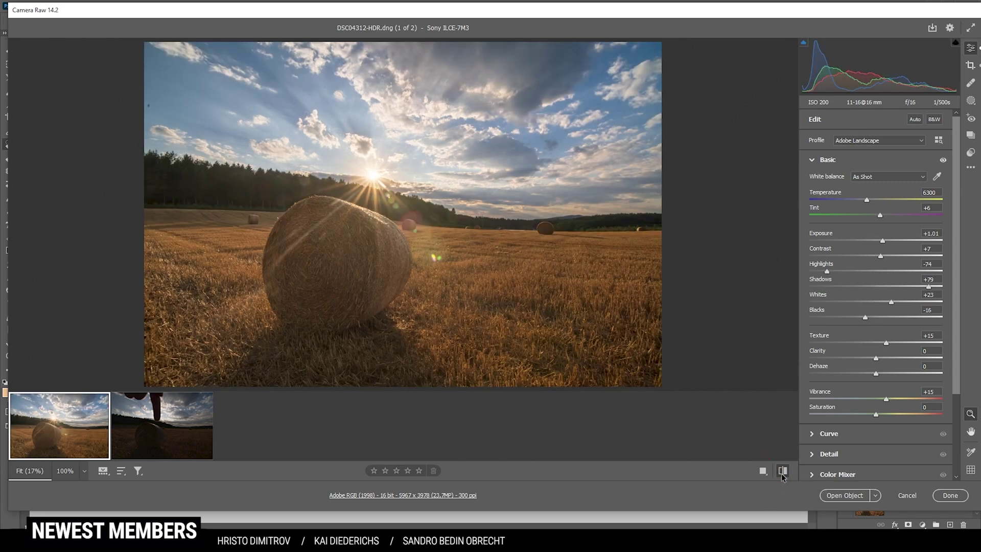
pyautogui.click(783, 471)
pyautogui.click(783, 471)
pyautogui.click(970, 101)
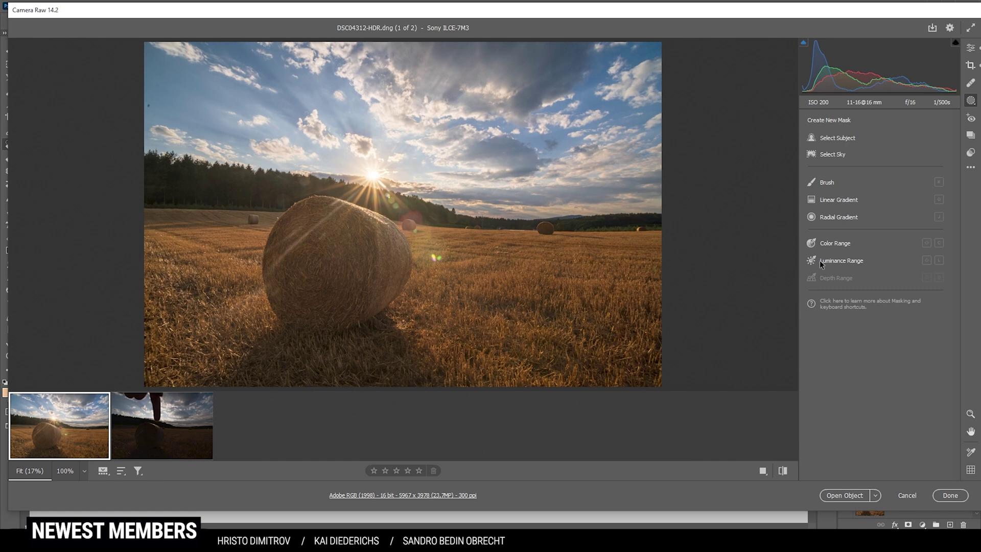
# Step: Build a colour range mask from three sky samples, refined and limited by a subtracted linear gradient
pyautogui.click(841, 244)
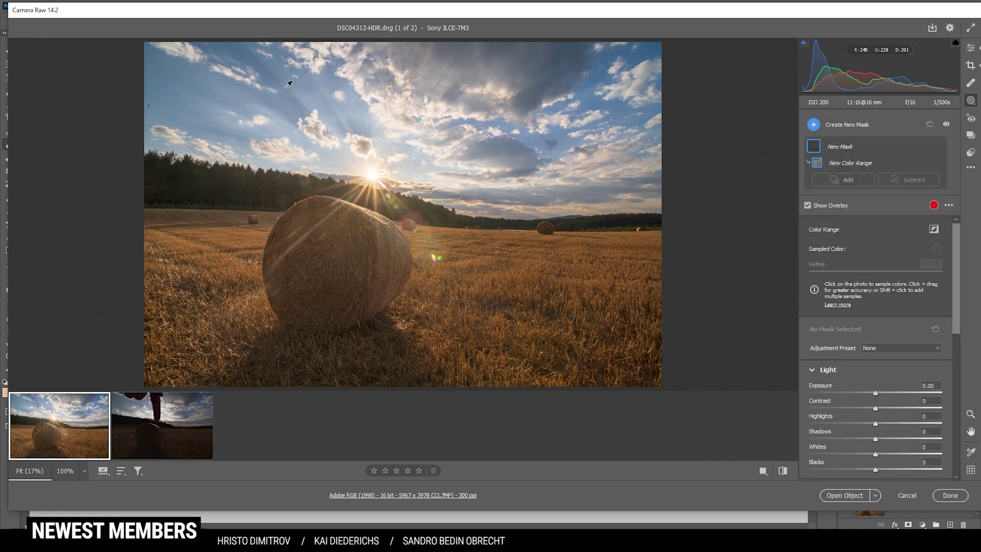
pyautogui.click(309, 97)
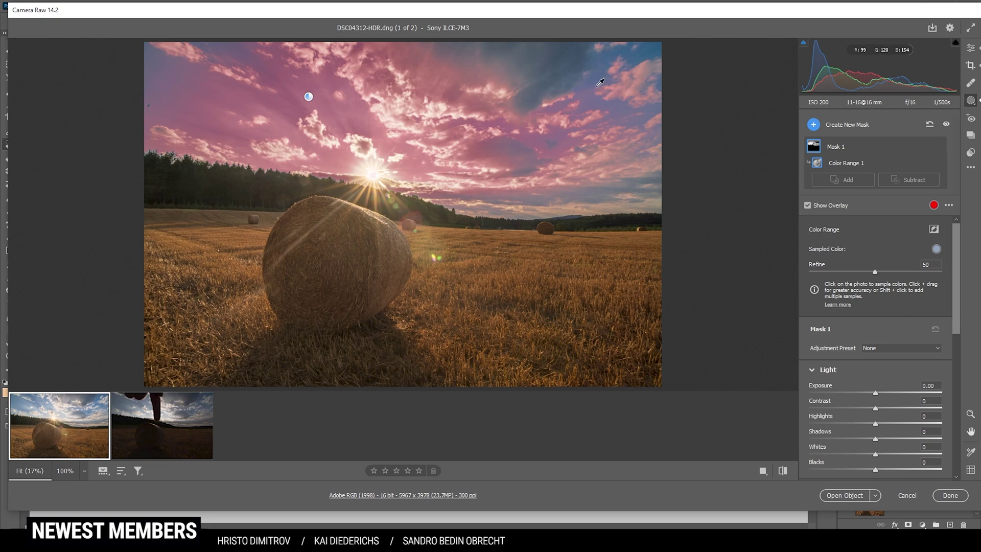
pyautogui.press('alt')
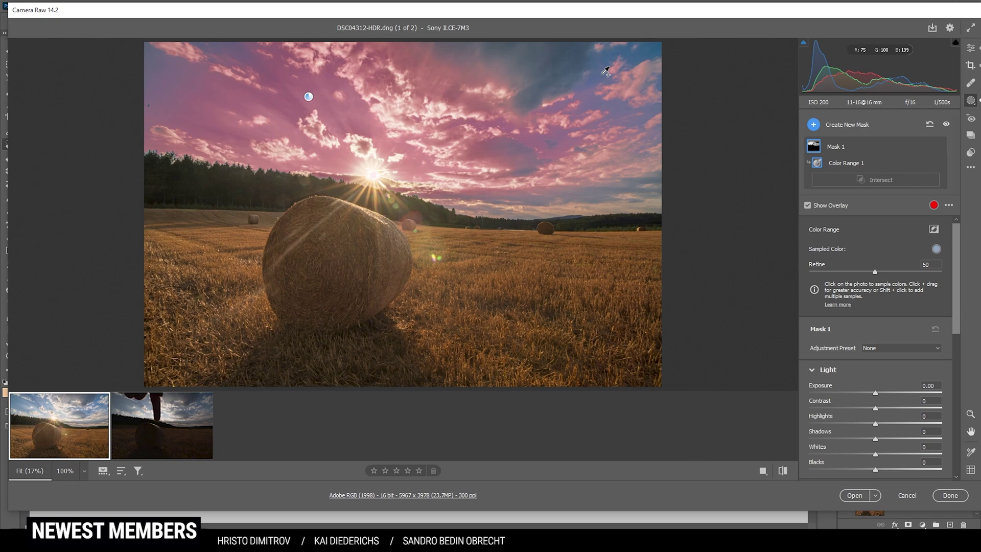
pyautogui.click(652, 51)
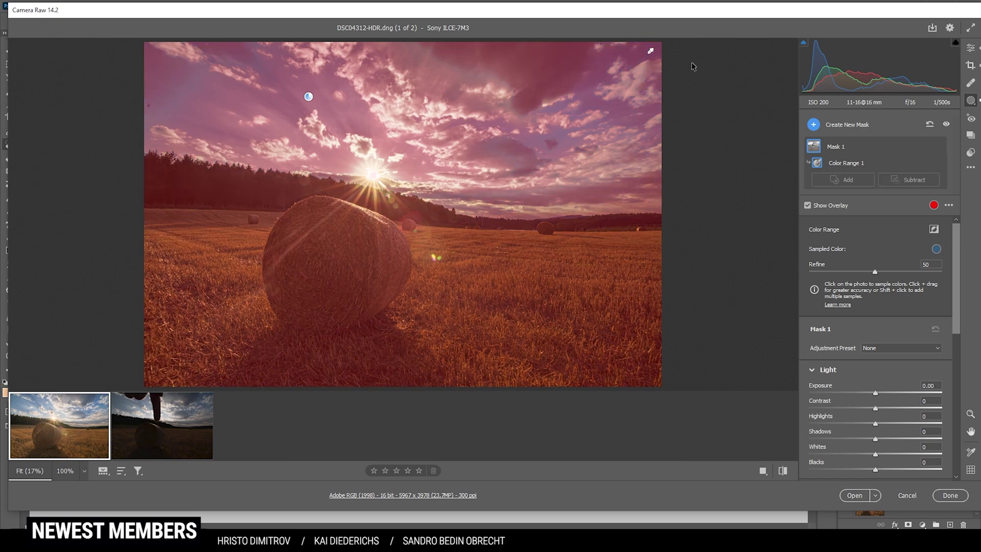
pyautogui.keyDown('shift'); pyautogui.click(187, 87); pyautogui.keyUp('shift')
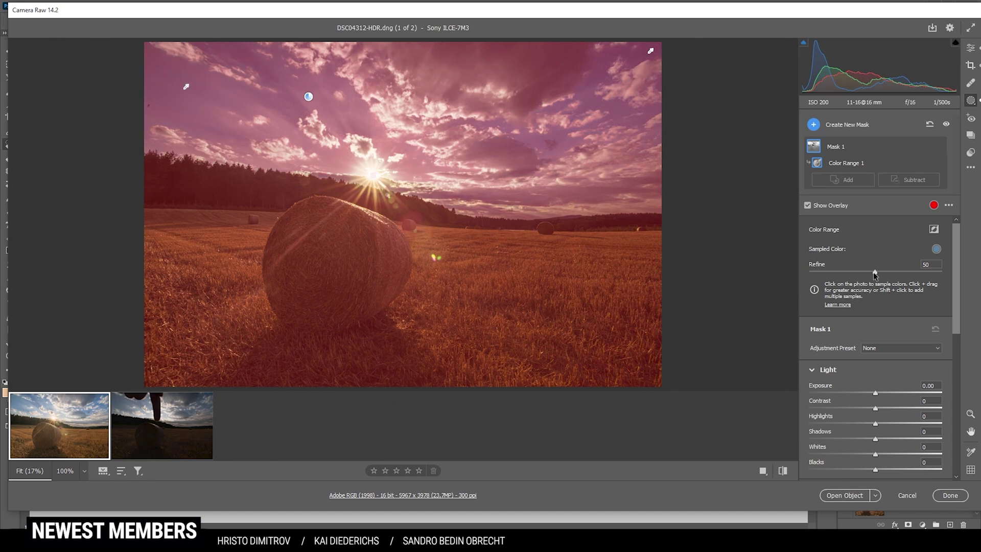
pyautogui.moveTo(871, 271); pyautogui.dragTo(830, 269)
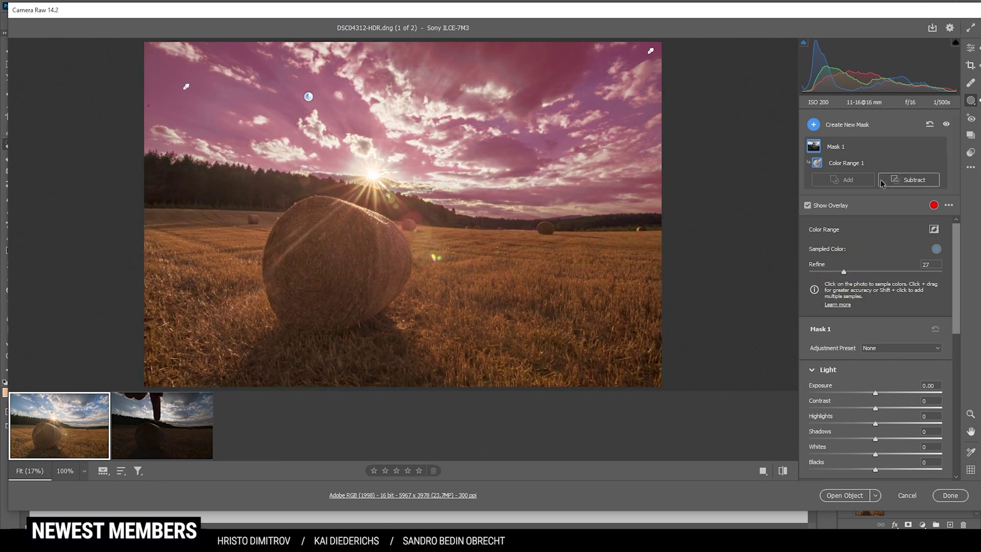
pyautogui.click(908, 179)
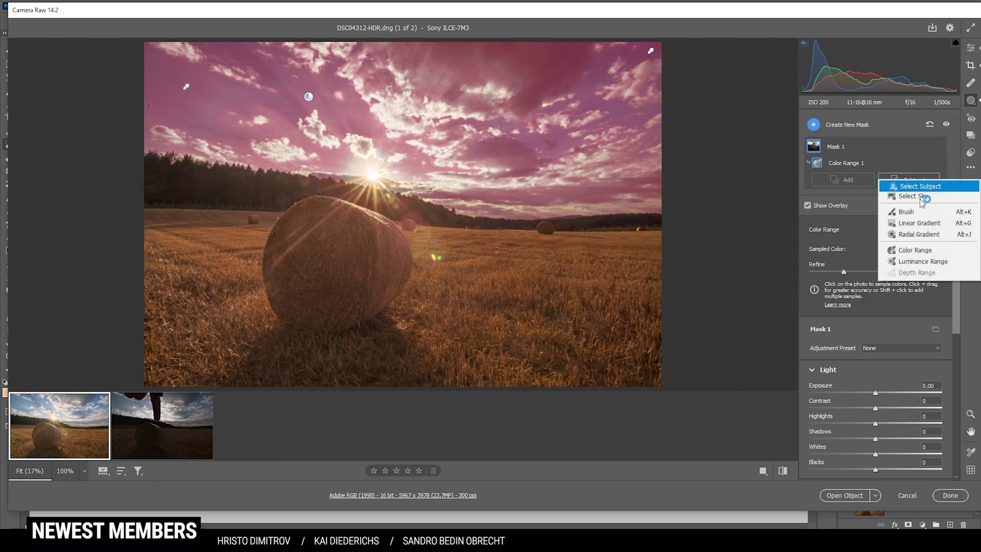
pyautogui.click(922, 225)
pyautogui.moveTo(416, 235); pyautogui.dragTo(424, 114)
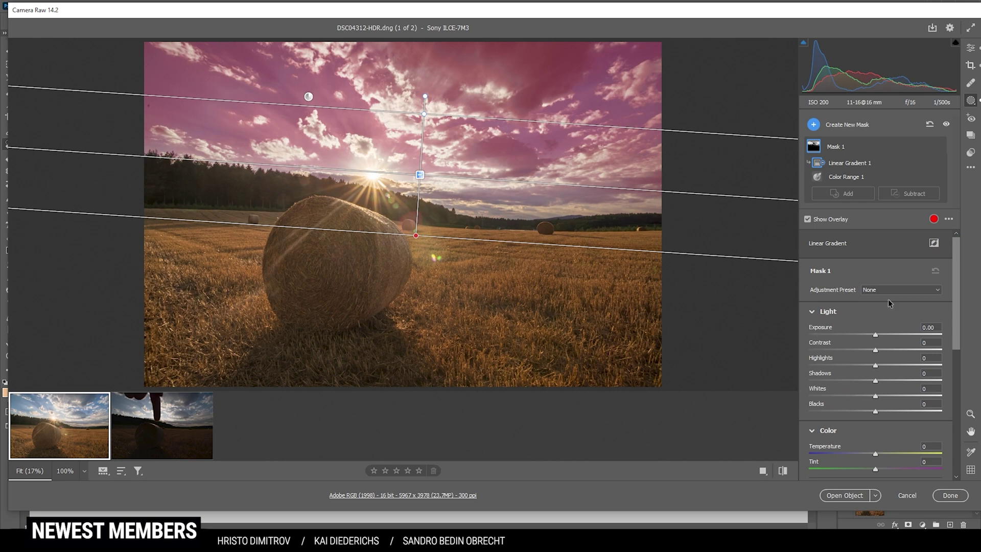
# Step: Give the sky mask Exposure -0.45 and Clarity -17
pyautogui.moveTo(876, 335); pyautogui.dragTo(867, 333)
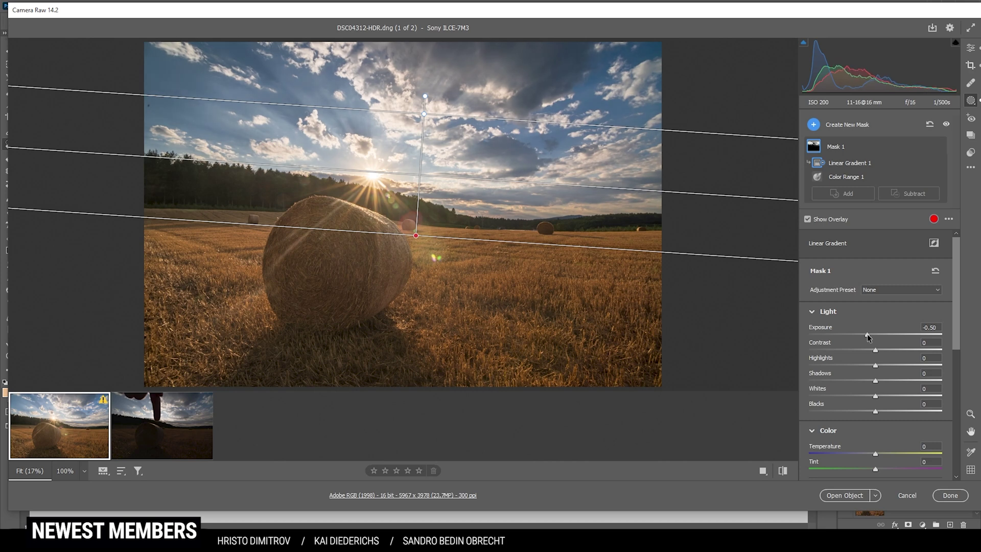
pyautogui.moveTo(867, 336); pyautogui.dragTo(868, 336)
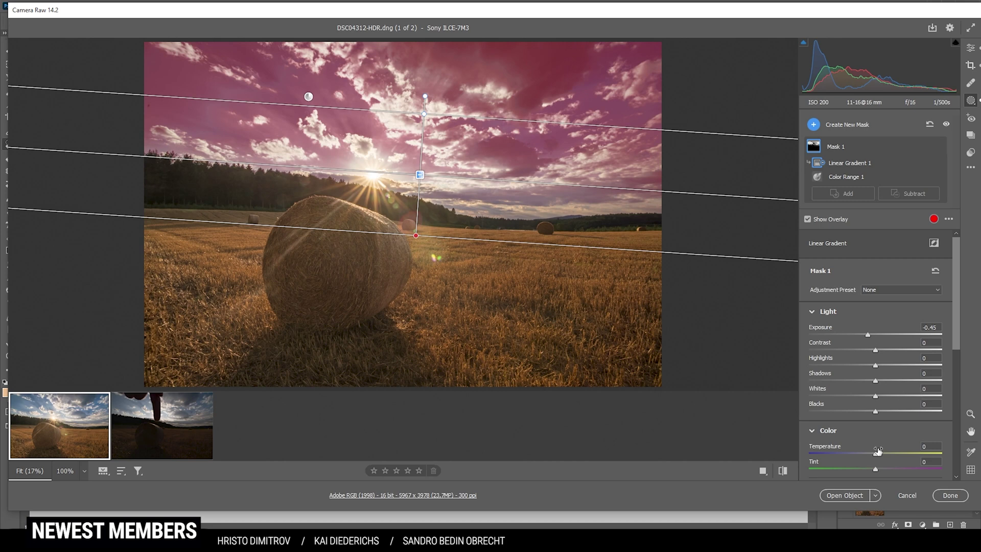
pyautogui.scroll(-5, 892, 398)
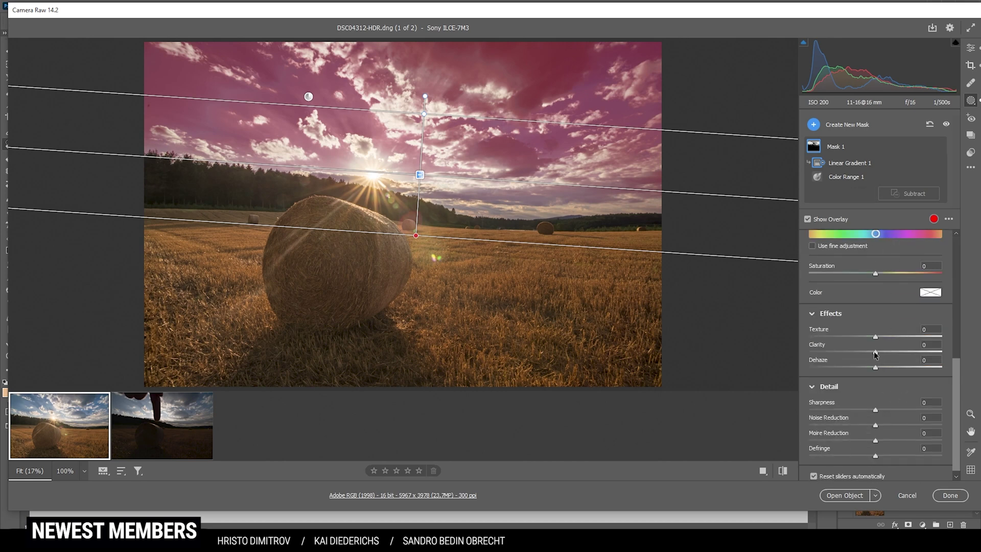
pyautogui.moveTo(874, 351); pyautogui.dragTo(866, 351)
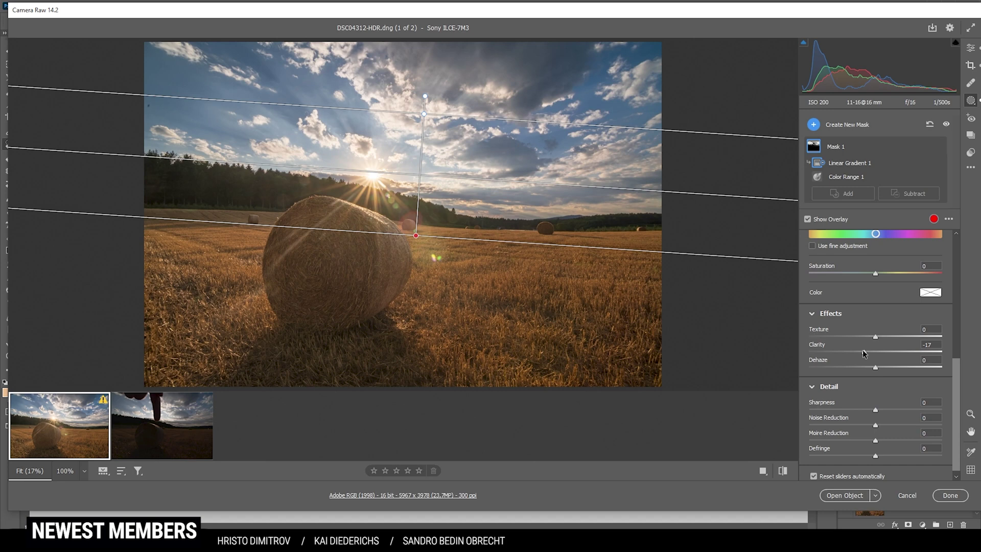
pyautogui.moveTo(863, 351); pyautogui.dragTo(863, 350)
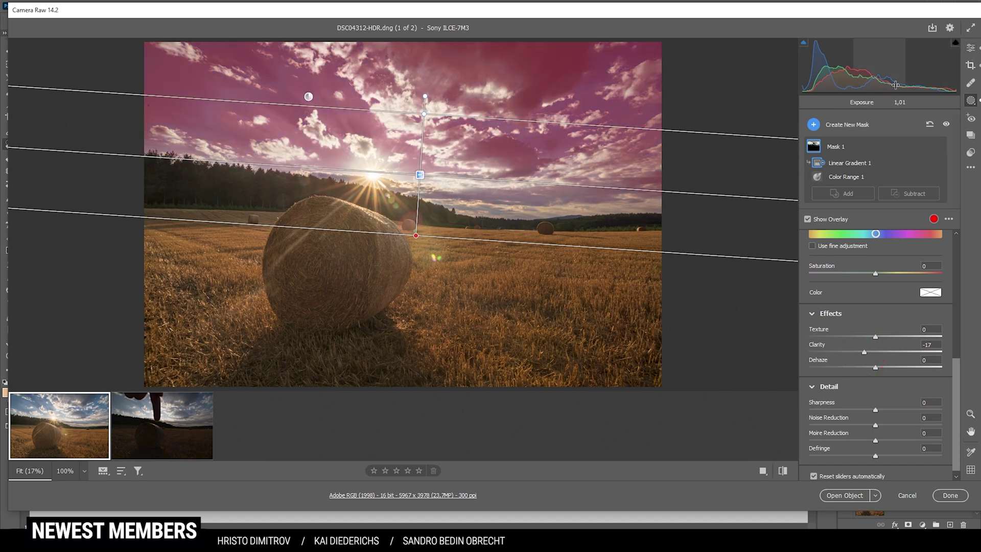
# Step: Create a second colour range mask on the golden field, subtracting the sky with a linear gradient
pyautogui.click(815, 128)
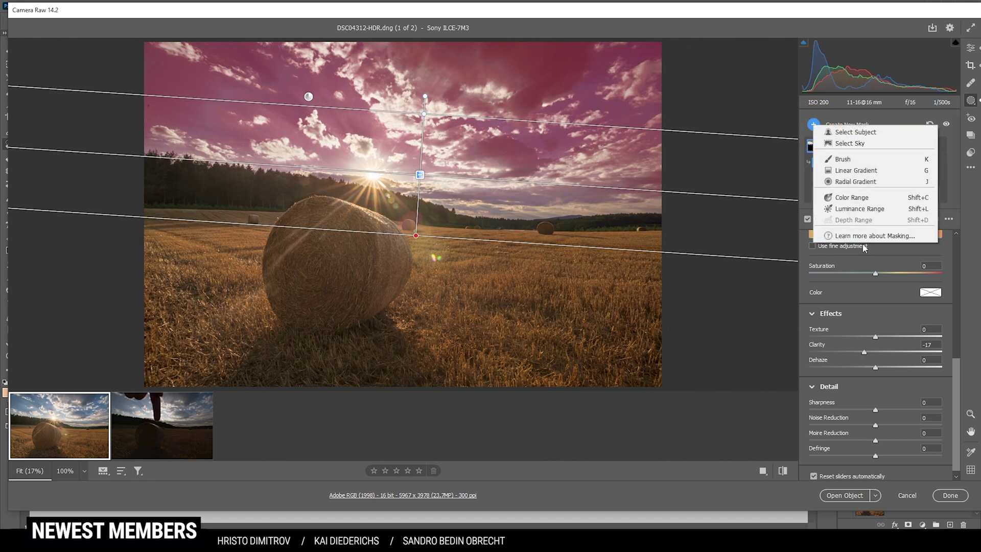
pyautogui.click(867, 200)
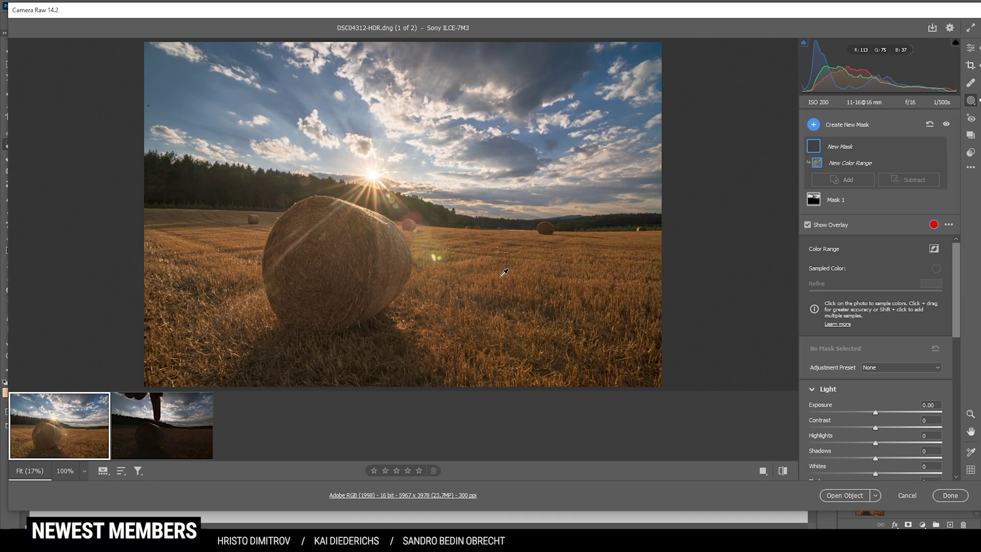
pyautogui.click(500, 277)
pyautogui.click(896, 182)
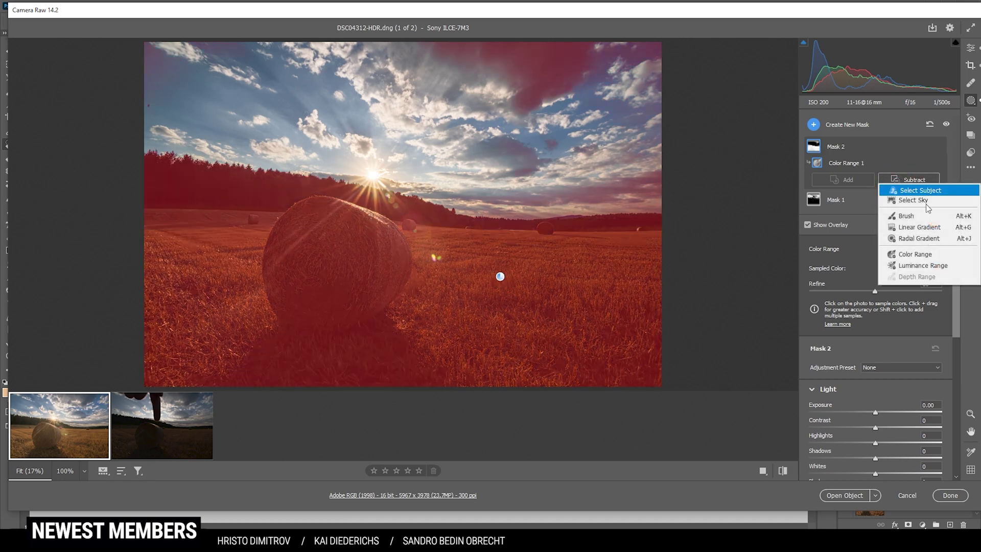
pyautogui.click(925, 235)
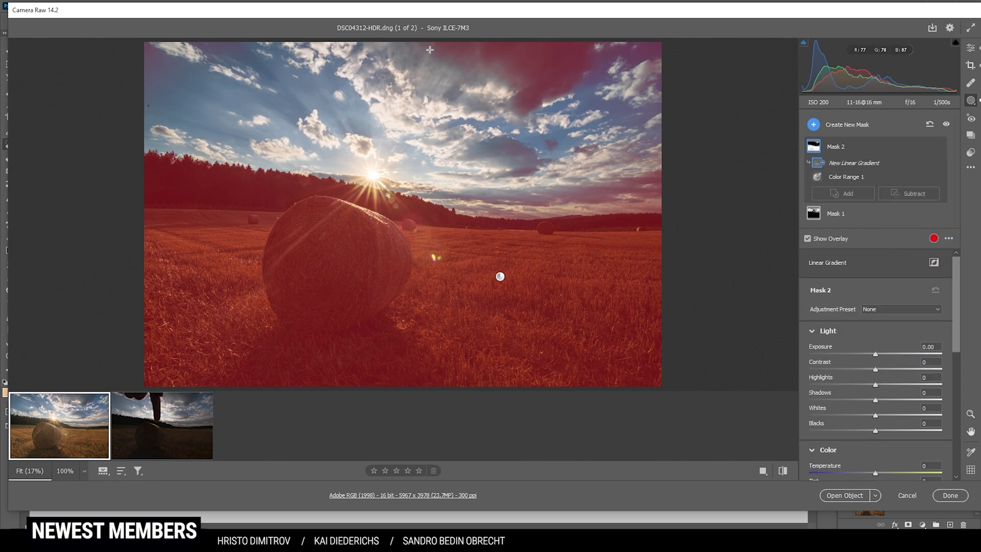
pyautogui.moveTo(443, 156)
pyautogui.mouseDown()
pyautogui.moveTo(419, 240)
pyautogui.moveTo(436, 238)
pyautogui.mouseUp()
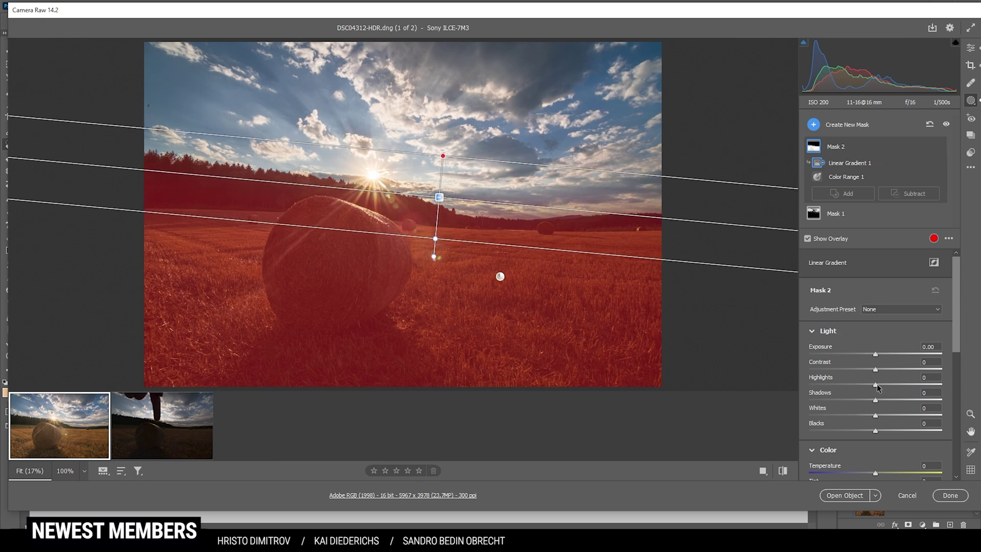
# Step: Brighten the foreground mask's highlights and add +18 clarity, then leave mask editing
pyautogui.moveTo(875, 385)
pyautogui.mouseDown()
pyautogui.moveTo(906, 388)
pyautogui.moveTo(877, 367)
pyautogui.moveTo(891, 369)
pyautogui.moveTo(887, 394)
pyautogui.mouseUp()
pyautogui.scroll(-2, 891, 405)
pyautogui.scroll(-3, 891, 405)
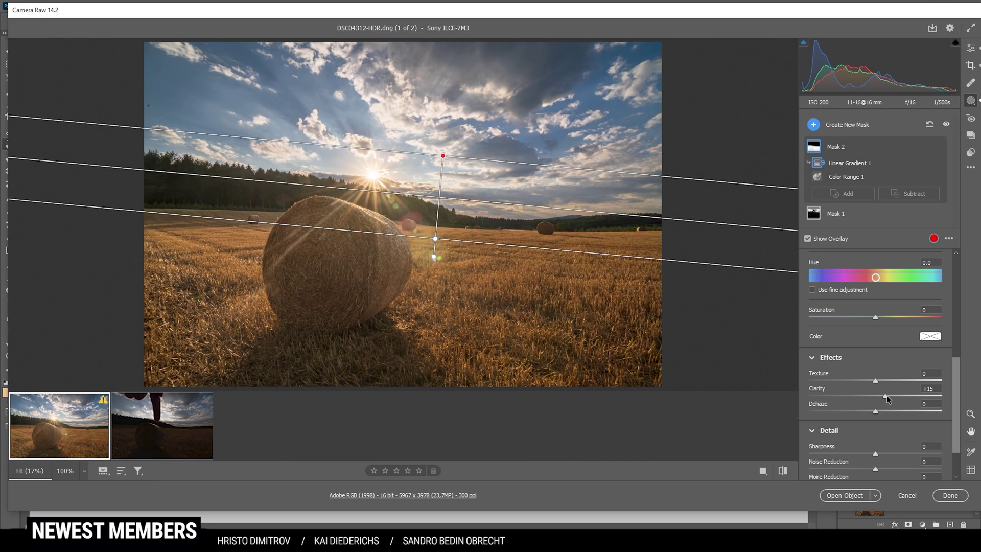
pyautogui.moveTo(888, 396); pyautogui.dragTo(889, 395)
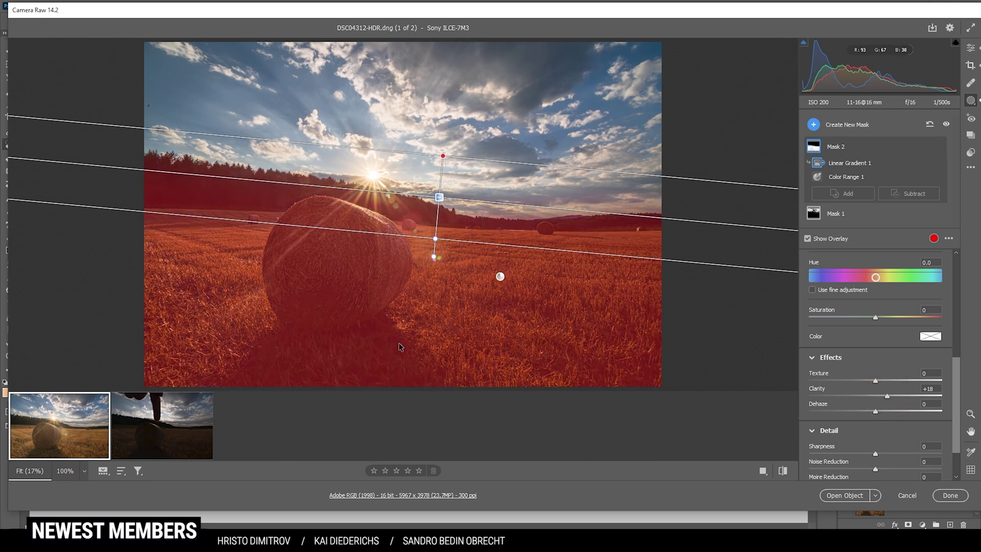
pyautogui.click(971, 48)
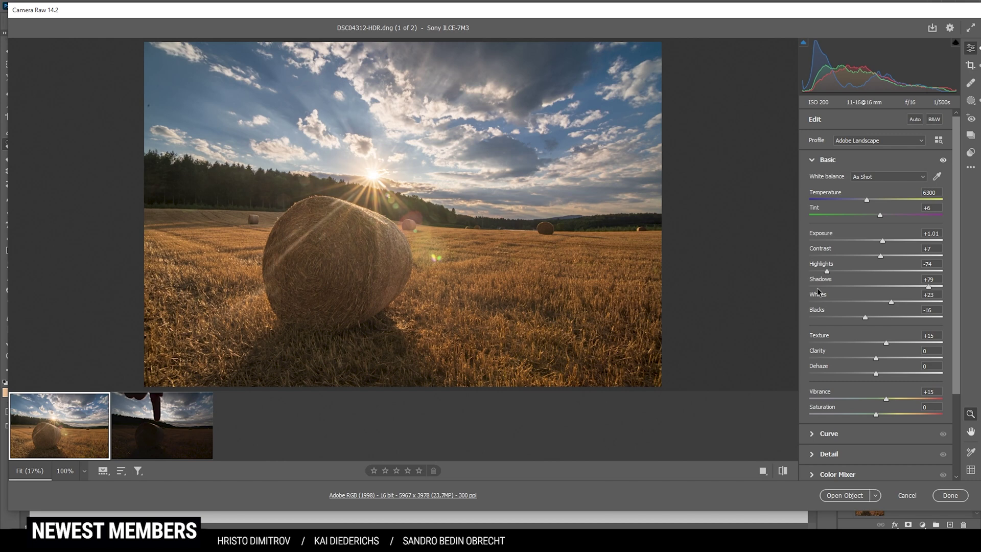
# Step: Shift Color Mixer hues: Purples -100, Yellows -20, Oranges +8
pyautogui.scroll(-4, 918, 318)
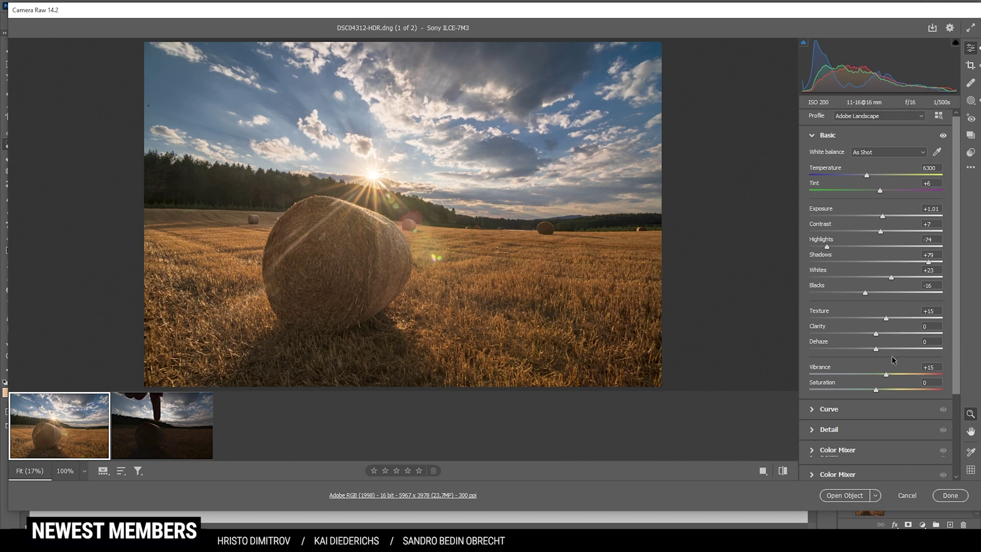
pyautogui.click(845, 373)
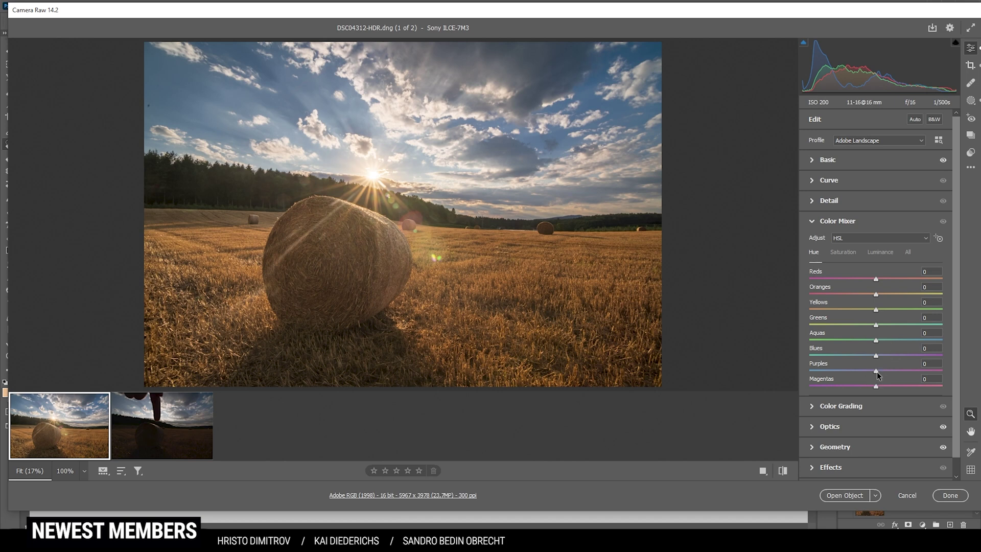
pyautogui.moveTo(877, 373); pyautogui.dragTo(718, 372)
pyautogui.moveTo(876, 311); pyautogui.dragTo(862, 311)
pyautogui.moveTo(876, 294); pyautogui.dragTo(881, 294)
pyautogui.click(844, 249)
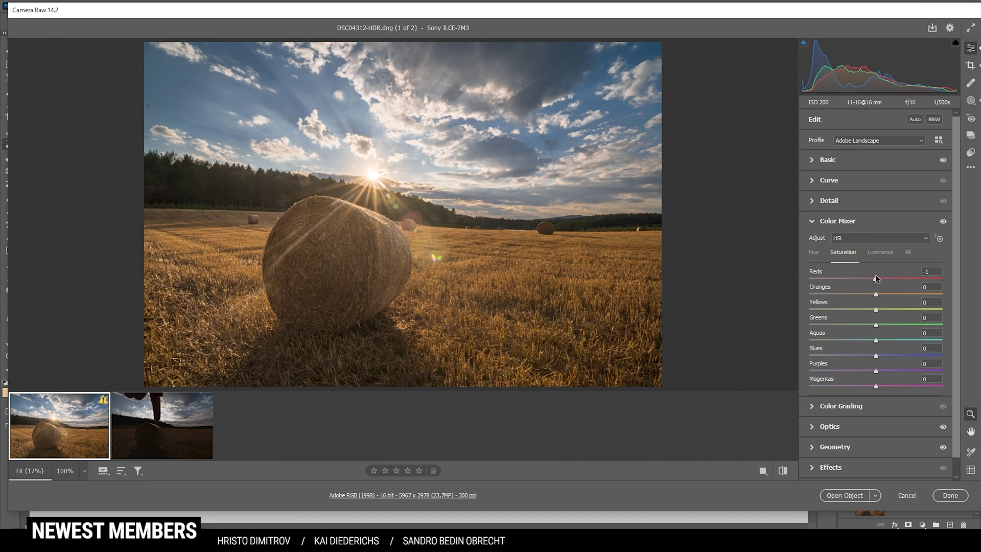
# Step: Set saturation to Reds -100, Oranges -15, Yellows -5 and Blues +7
pyautogui.moveTo(875, 279); pyautogui.dragTo(675, 255)
pyautogui.moveTo(871, 292); pyautogui.dragTo(866, 292)
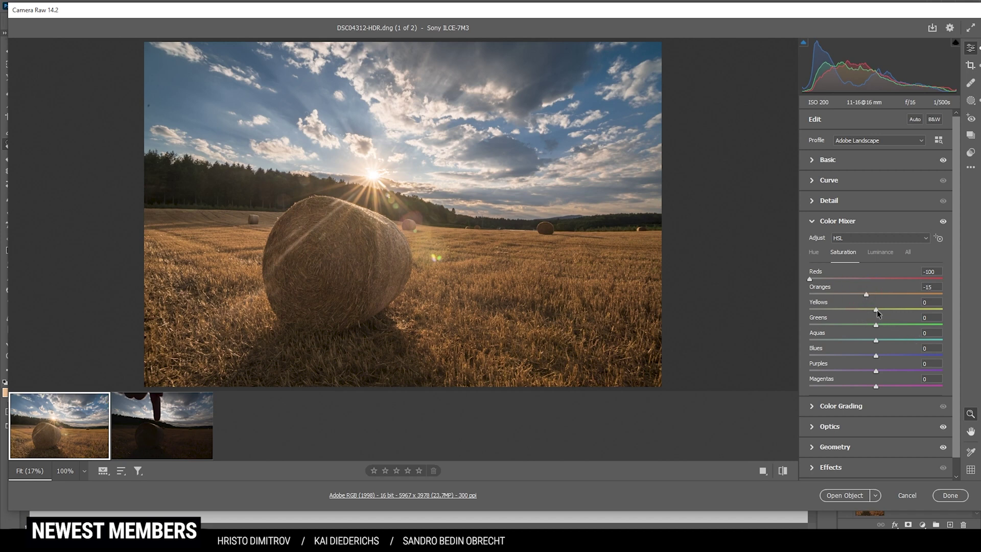
pyautogui.moveTo(876, 309); pyautogui.dragTo(869, 310)
pyautogui.moveTo(876, 356); pyautogui.dragTo(891, 355)
# Step: Set luminance to Oranges +18 and Blues -18
pyautogui.click(879, 254)
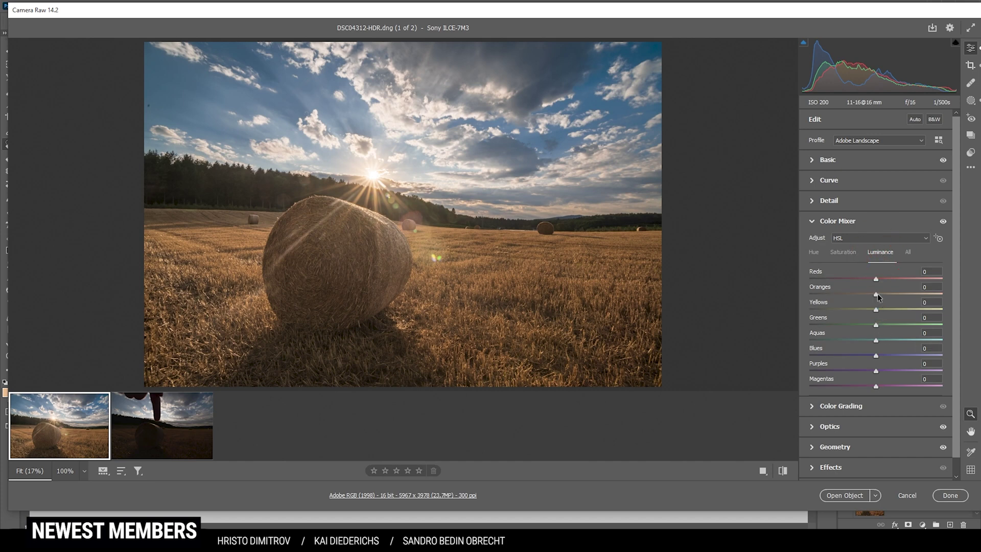
pyautogui.moveTo(876, 294); pyautogui.dragTo(889, 295)
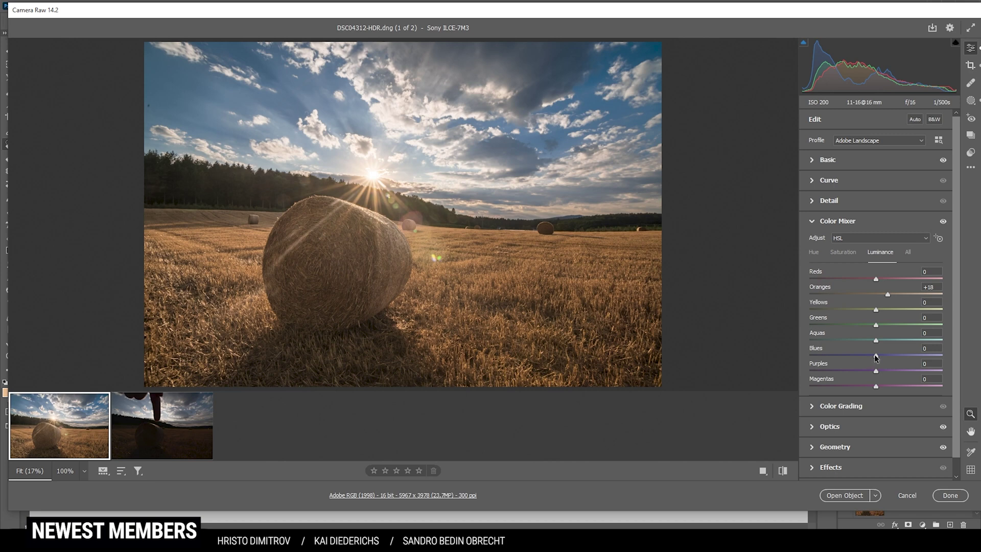
pyautogui.moveTo(876, 355); pyautogui.dragTo(868, 356)
pyautogui.click(830, 221)
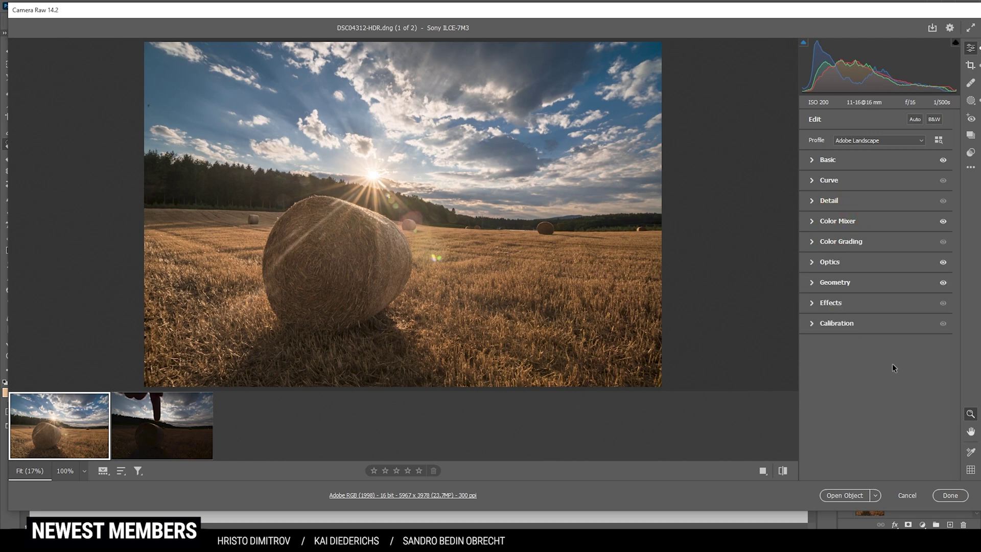
# Step: Grade the highlights warm and the midtones to hue 42, saturation 23
pyautogui.click(851, 241)
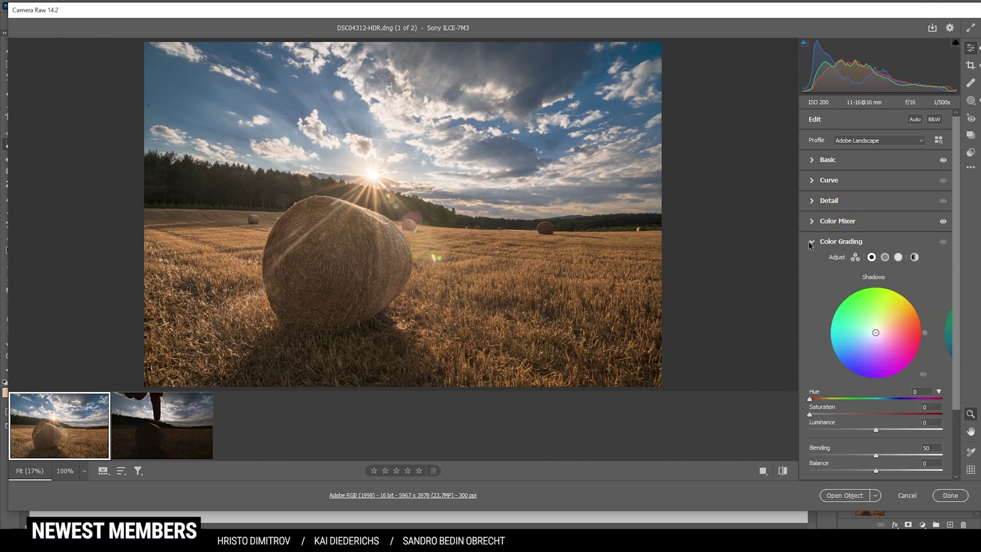
pyautogui.click(898, 257)
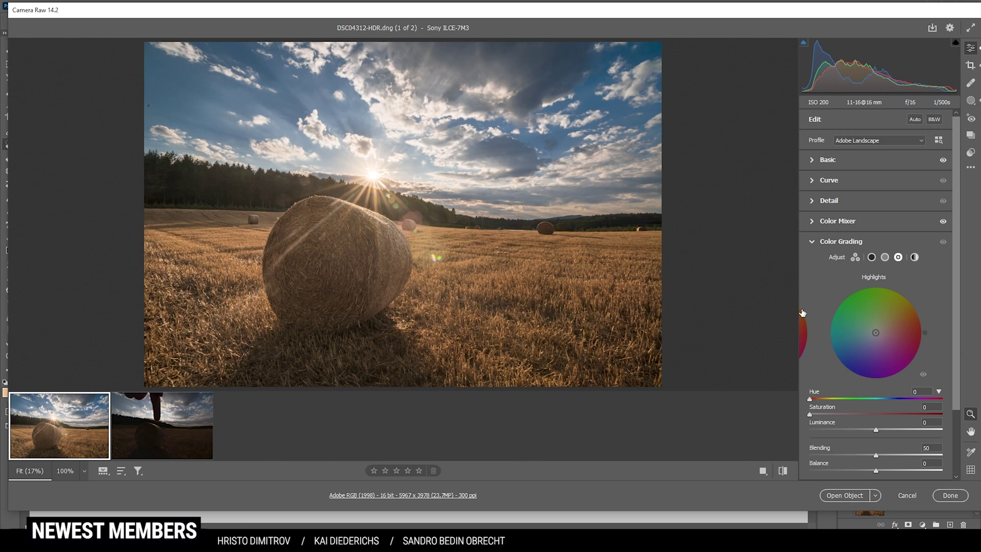
pyautogui.moveTo(809, 398); pyautogui.dragTo(823, 399)
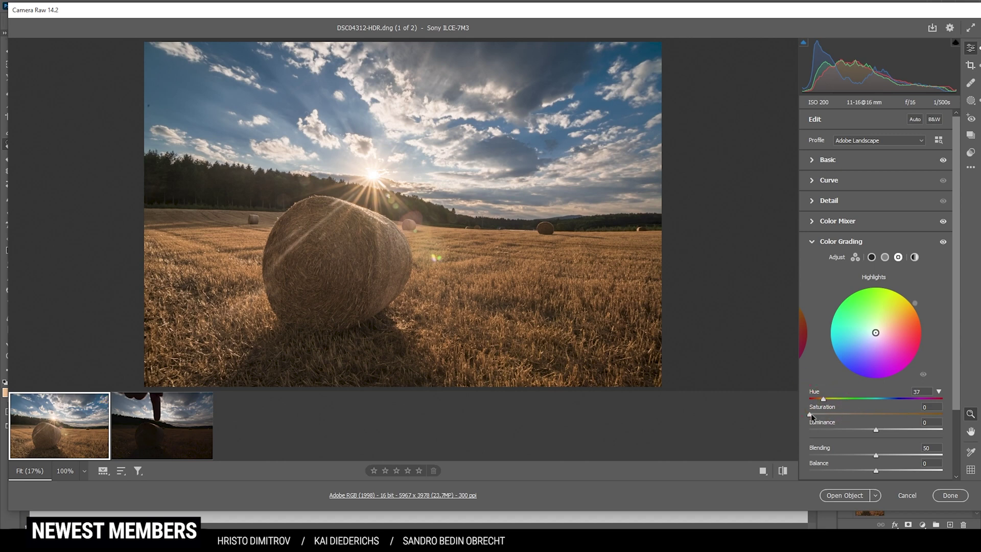
pyautogui.moveTo(811, 413); pyautogui.dragTo(859, 419)
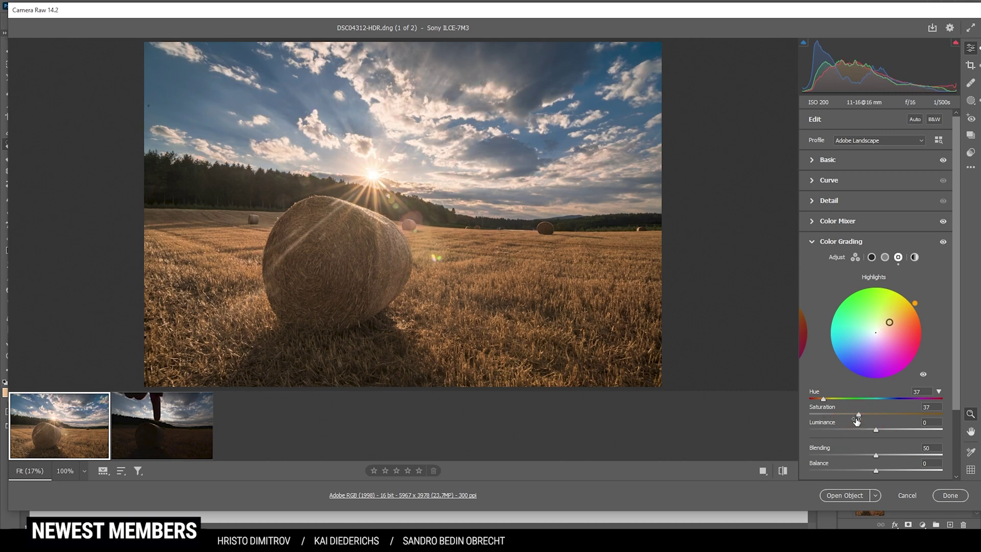
pyautogui.click(886, 258)
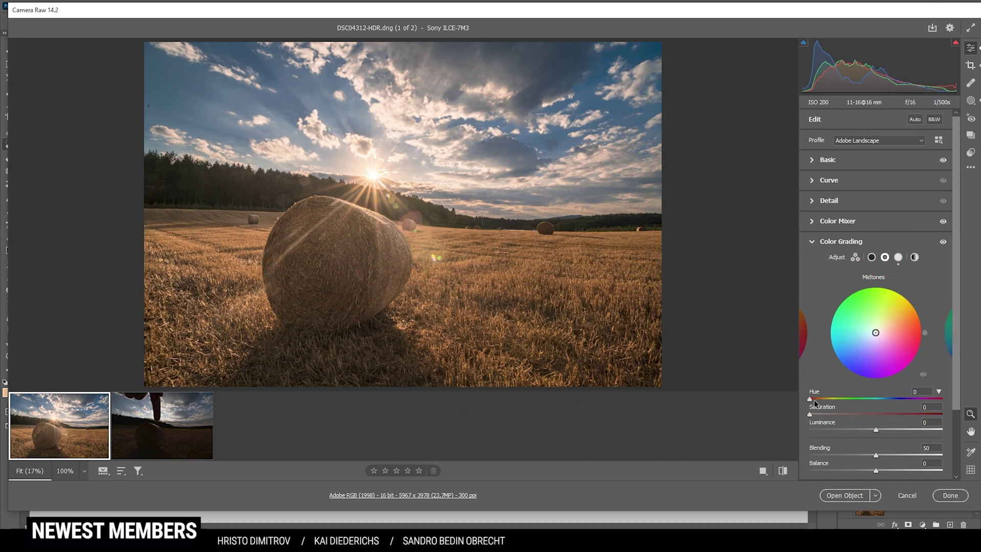
pyautogui.moveTo(814, 399)
pyautogui.mouseDown()
pyautogui.moveTo(825, 400)
pyautogui.moveTo(817, 413)
pyautogui.moveTo(839, 418)
pyautogui.mouseUp()
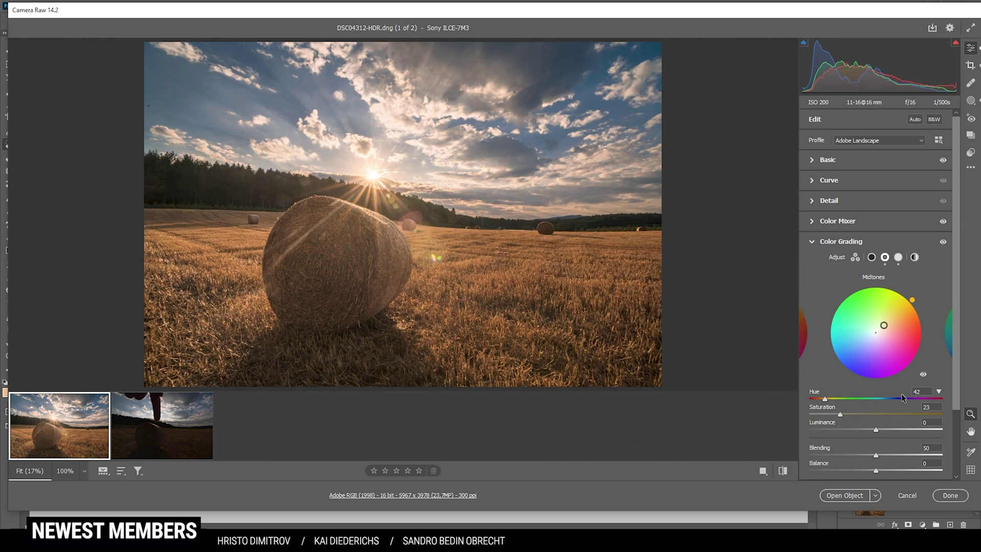
# Step: Tint the shadows blue with hue 226 and saturation 9
pyautogui.click(872, 257)
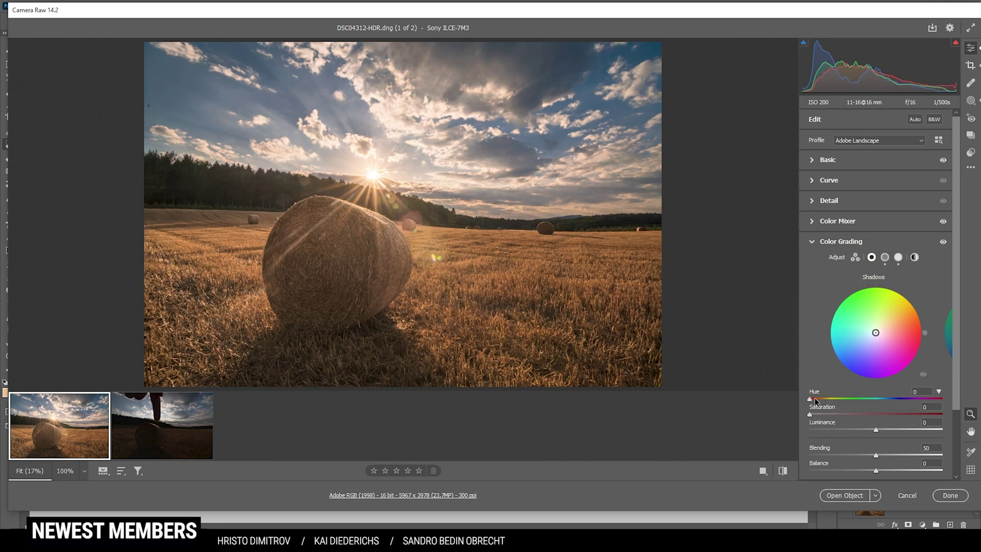
pyautogui.moveTo(815, 398); pyautogui.dragTo(892, 398)
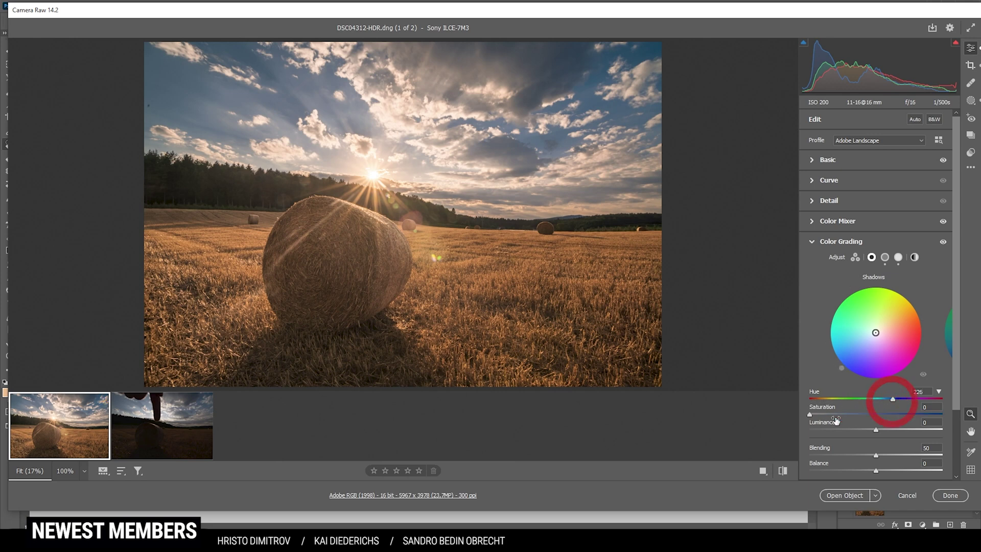
pyautogui.moveTo(811, 414); pyautogui.dragTo(823, 414)
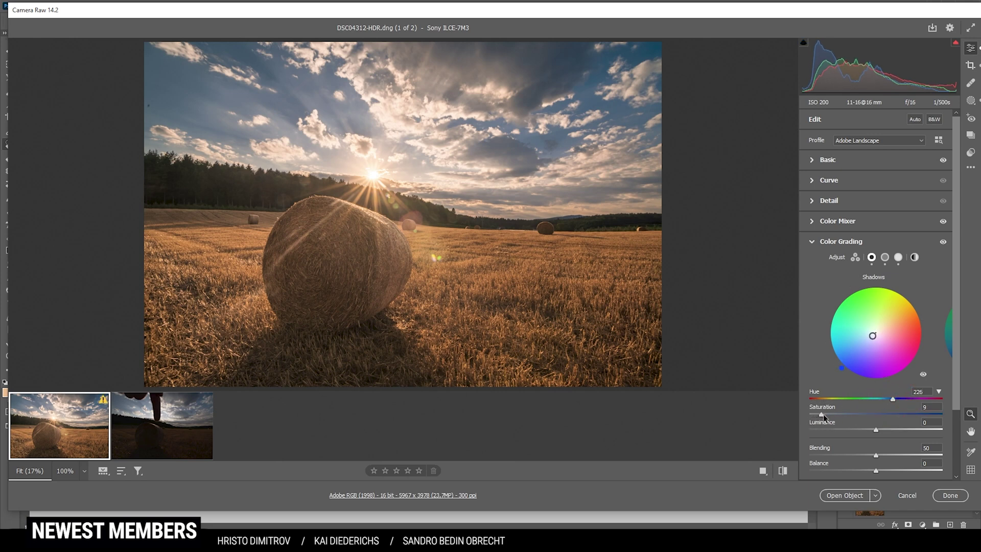
pyautogui.click(811, 244)
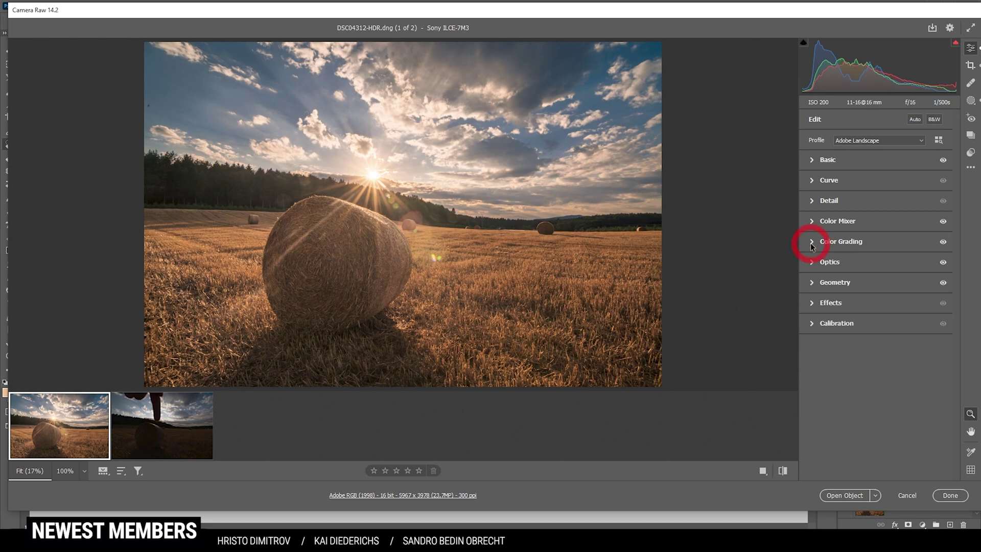
pyautogui.click(810, 323)
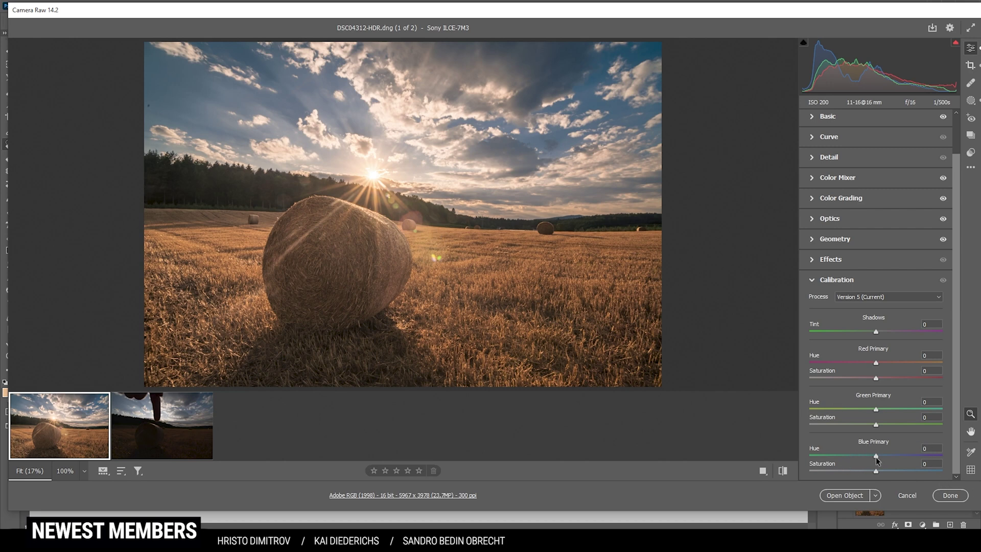
# Step: Set Blue Primary hue to -6 and saturation to +25
pyautogui.moveTo(877, 457); pyautogui.dragTo(871, 459)
pyautogui.moveTo(870, 455); pyautogui.dragTo(895, 475)
# Step: Set sharpening to amount 102, radius 0.5, detail 100, masking 76, then view DSC04315
pyautogui.click(846, 279)
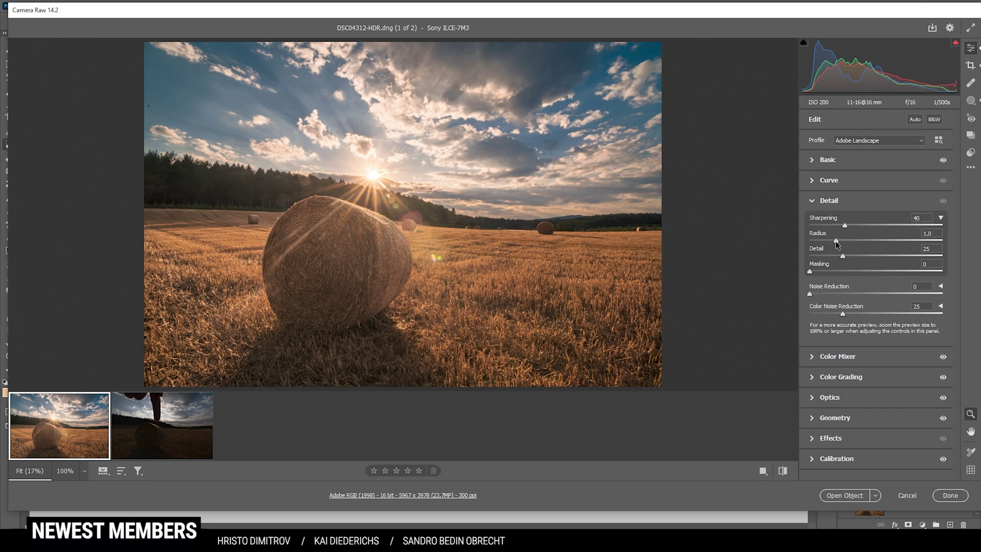
pyautogui.moveTo(836, 241); pyautogui.dragTo(942, 256)
pyautogui.moveTo(813, 269); pyautogui.dragTo(912, 274)
pyautogui.click(171, 437)
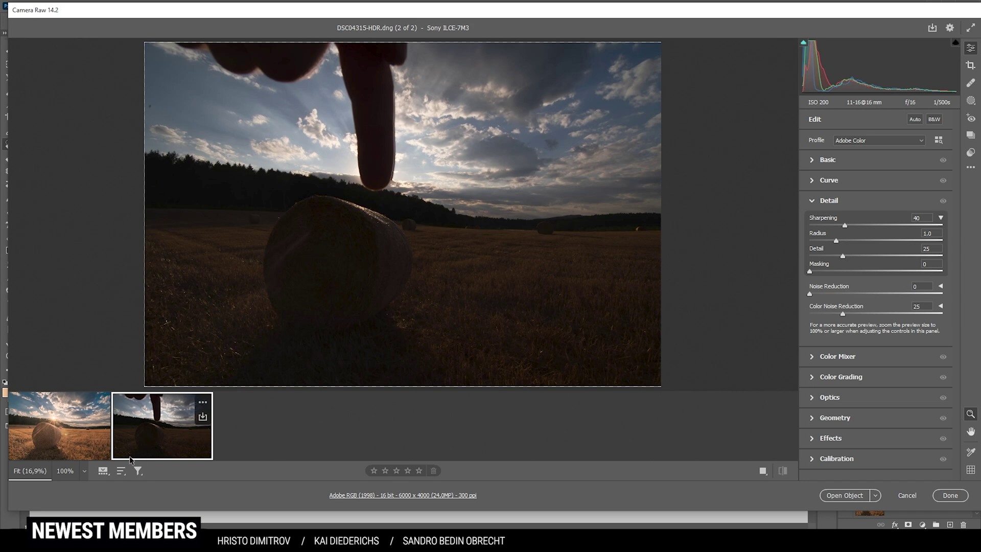
# Step: Sync every setting group from the edited first photo onto DSC04315-HDR.dng, then view it
pyautogui.click(60, 443)
pyautogui.keyDown('shift'); pyautogui.click(146, 443); pyautogui.keyUp('shift')
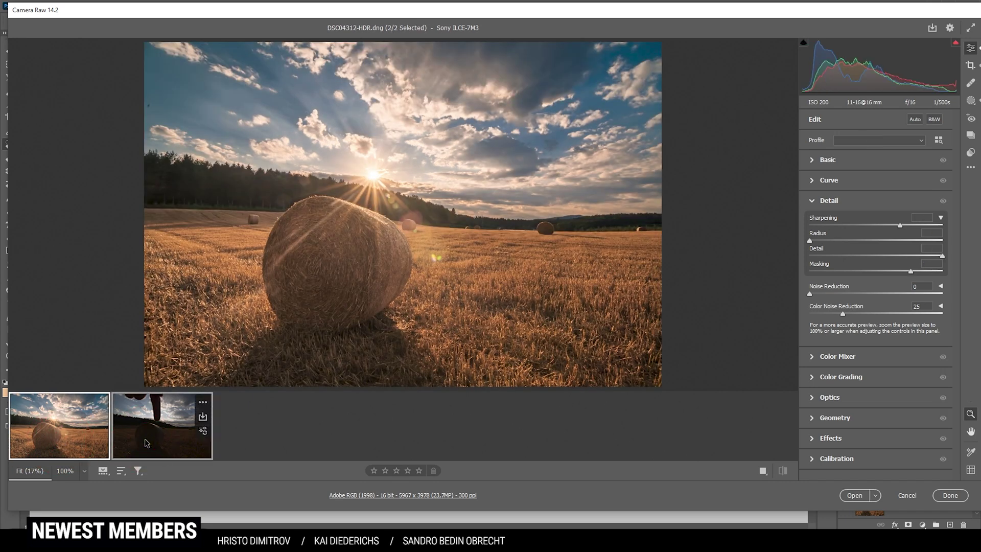
pyautogui.rightClick(146, 443)
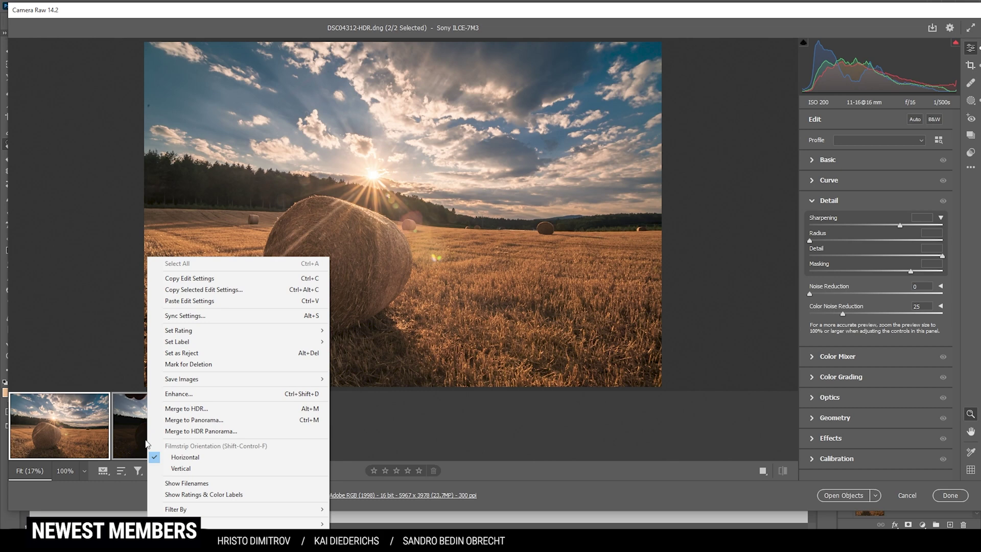
pyautogui.click(207, 317)
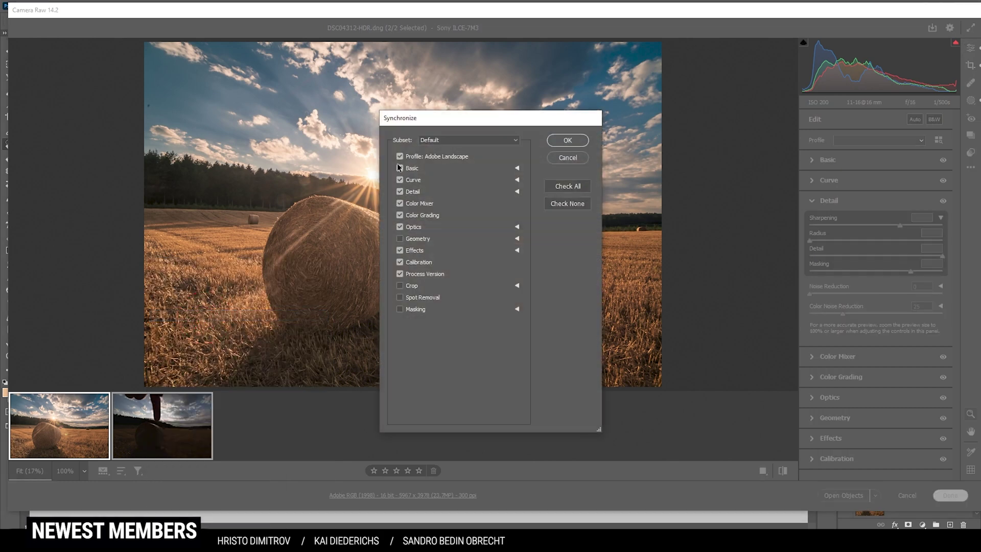
pyautogui.click(569, 187)
pyautogui.click(569, 140)
pyautogui.click(191, 425)
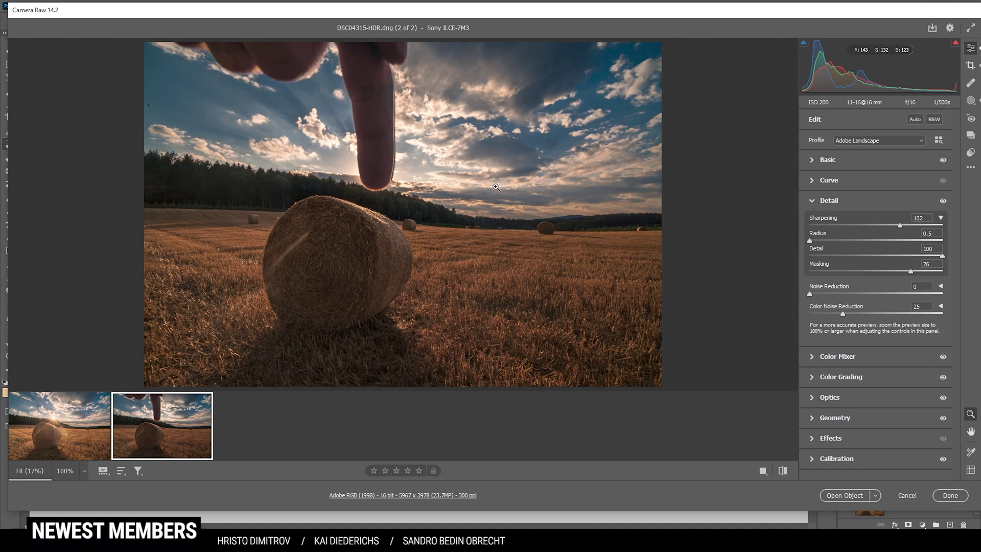
# Step: Raise DSC04315-HDR's exposure and lift its Shadows to +100
pyautogui.click(49, 447)
pyautogui.click(159, 449)
pyautogui.click(829, 160)
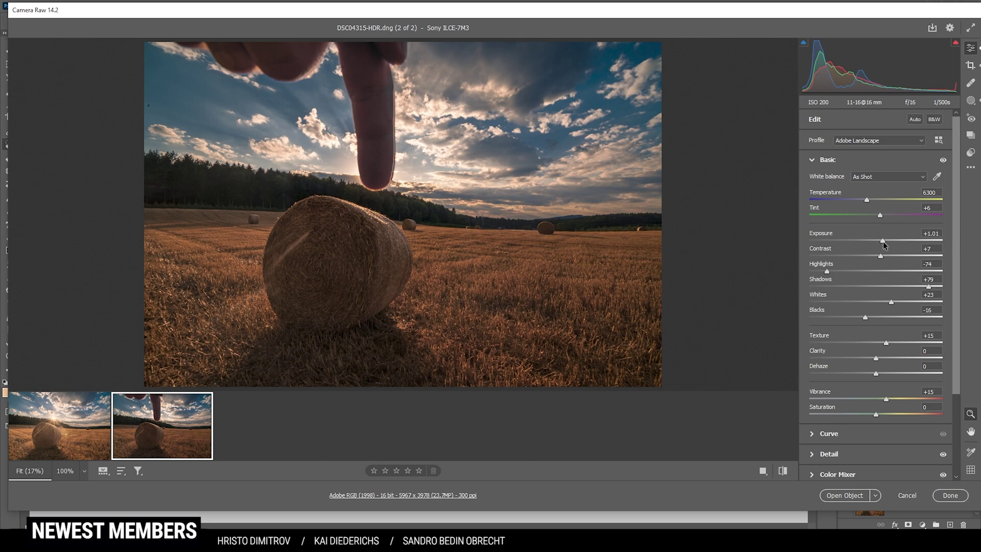
pyautogui.moveTo(884, 240); pyautogui.dragTo(888, 242)
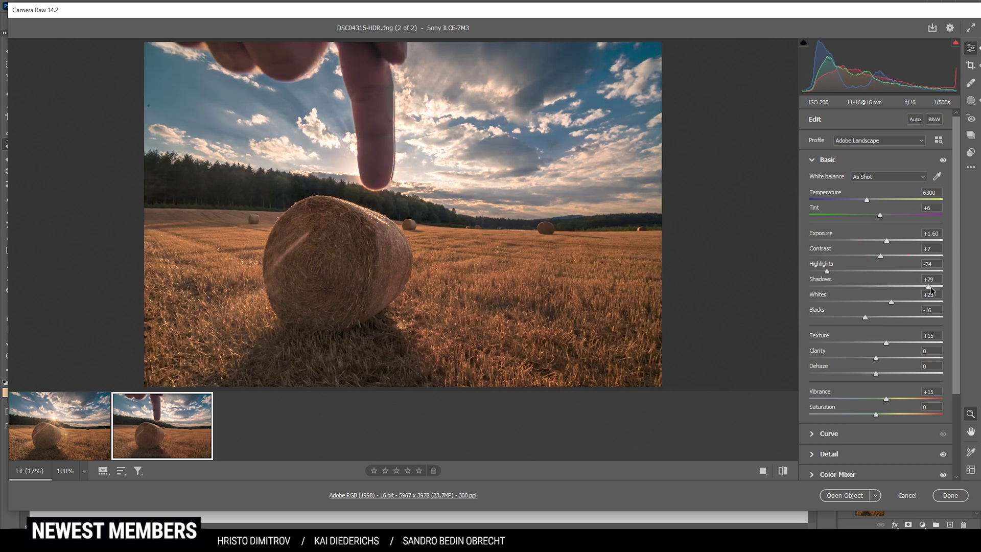
pyautogui.moveTo(931, 290); pyautogui.dragTo(943, 291)
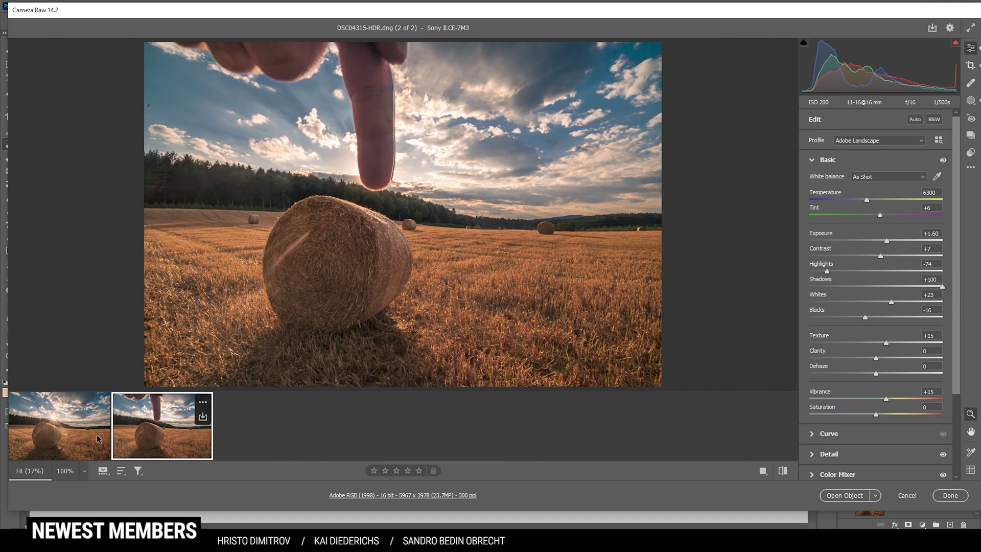
# Step: Flip between the sunburst frame and the finger frame to compare them
pyautogui.click(58, 449)
pyautogui.click(177, 454)
pyautogui.click(95, 454)
pyautogui.click(161, 450)
pyautogui.click(71, 452)
pyautogui.click(131, 458)
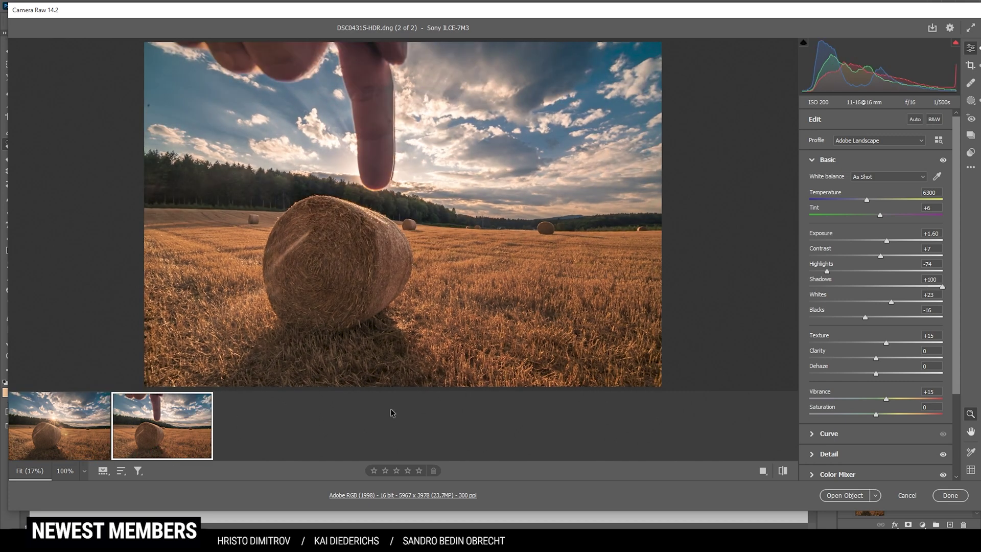
pyautogui.press('shift')
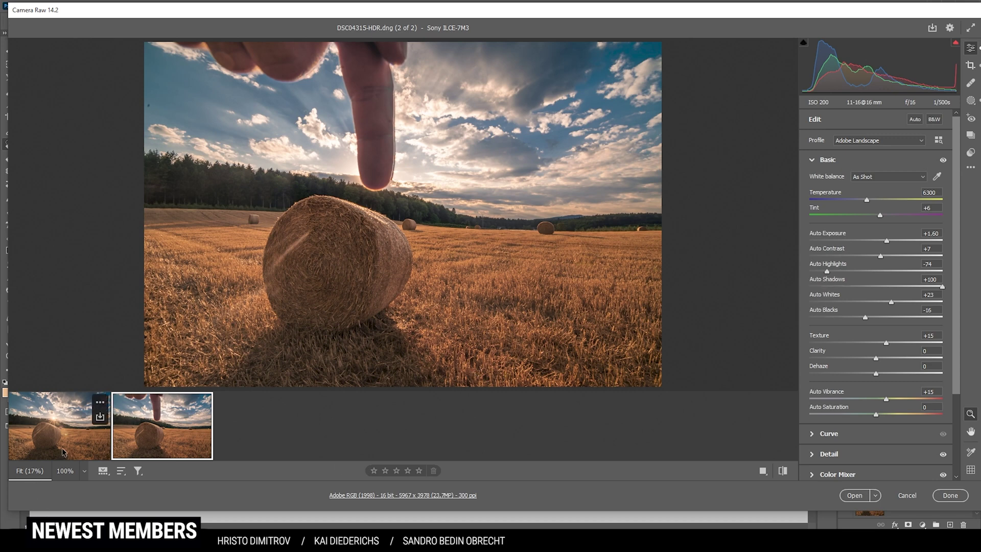
# Step: Open both Camera Raw frames as Photoshop documents and compare them
pyautogui.keyDown('shift'); pyautogui.click(63, 452); pyautogui.keyUp('shift')
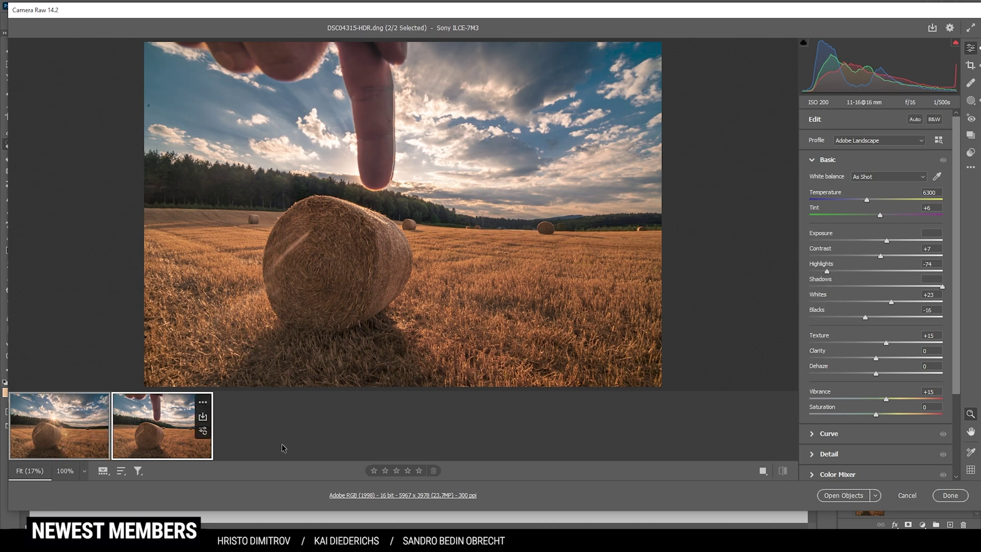
pyautogui.click(843, 496)
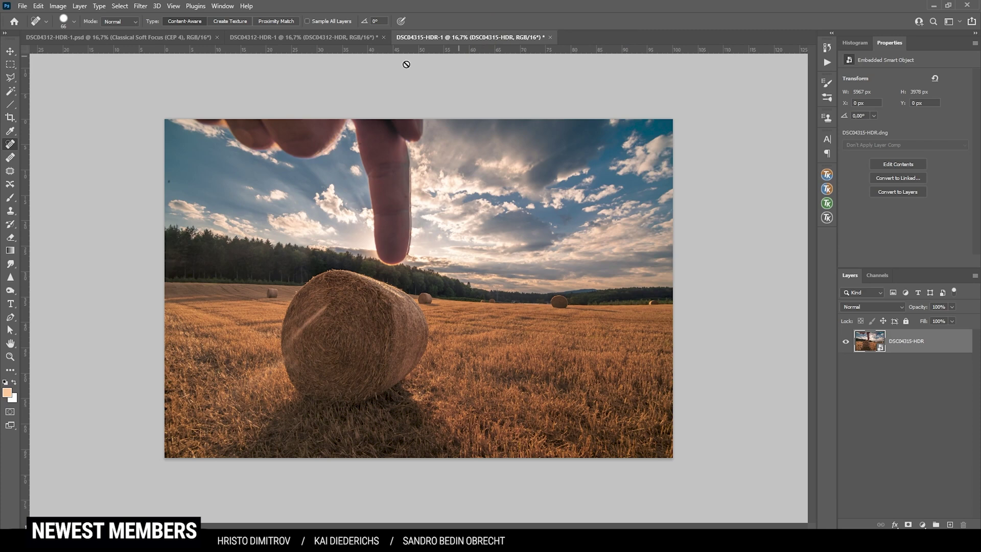
pyautogui.click(345, 41)
pyautogui.click(458, 37)
pyautogui.click(359, 41)
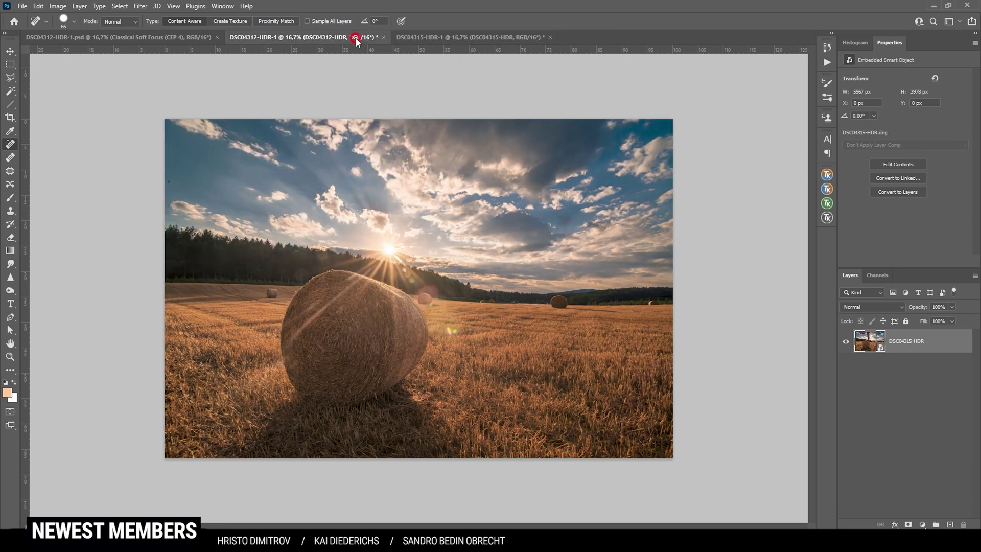
pyautogui.click(453, 35)
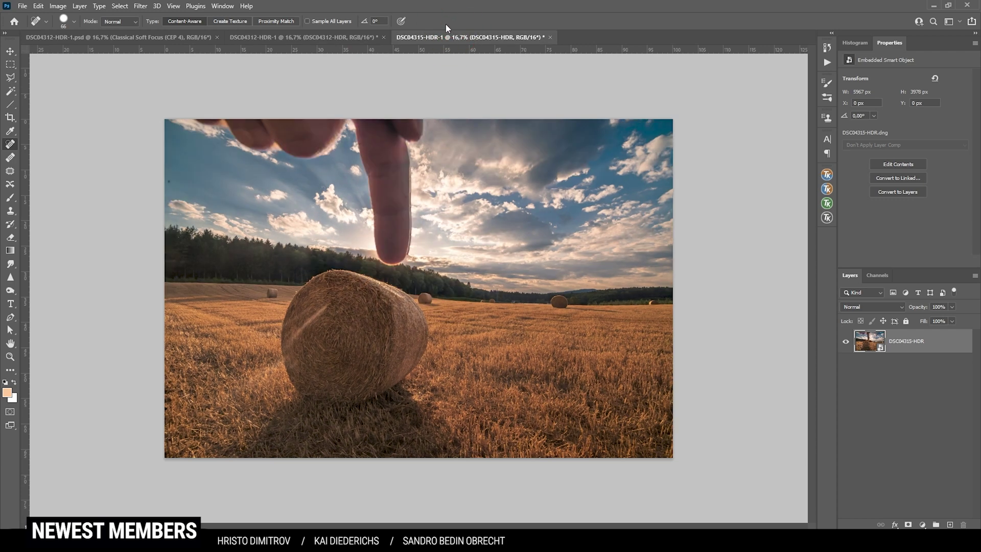
# Step: Paste the finger frame as a layer into DSC04312-HDR-1 and add a hide-all black mask
pyautogui.hotkey('ctrl', 'a')
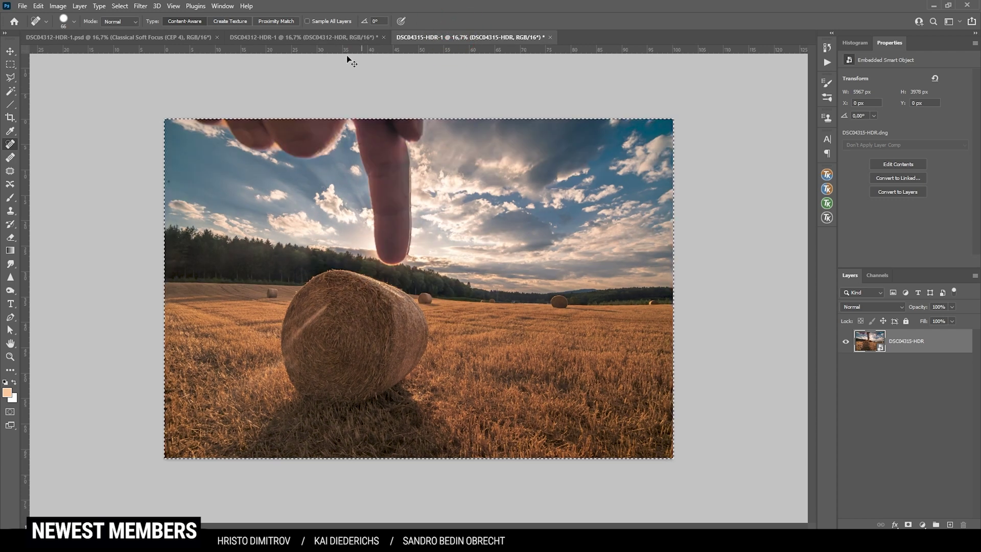
pyautogui.click(346, 38)
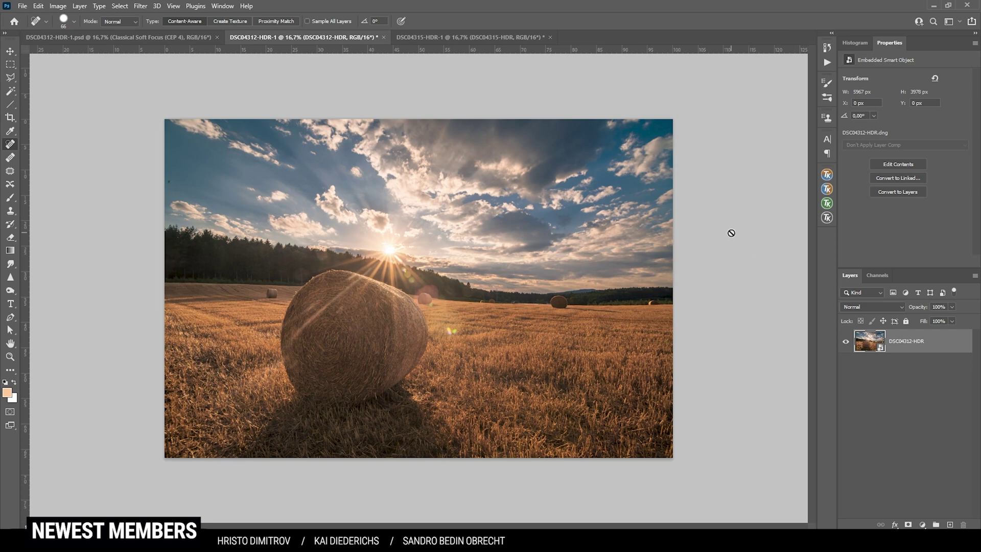
pyautogui.hotkey('ctrl', 'v')
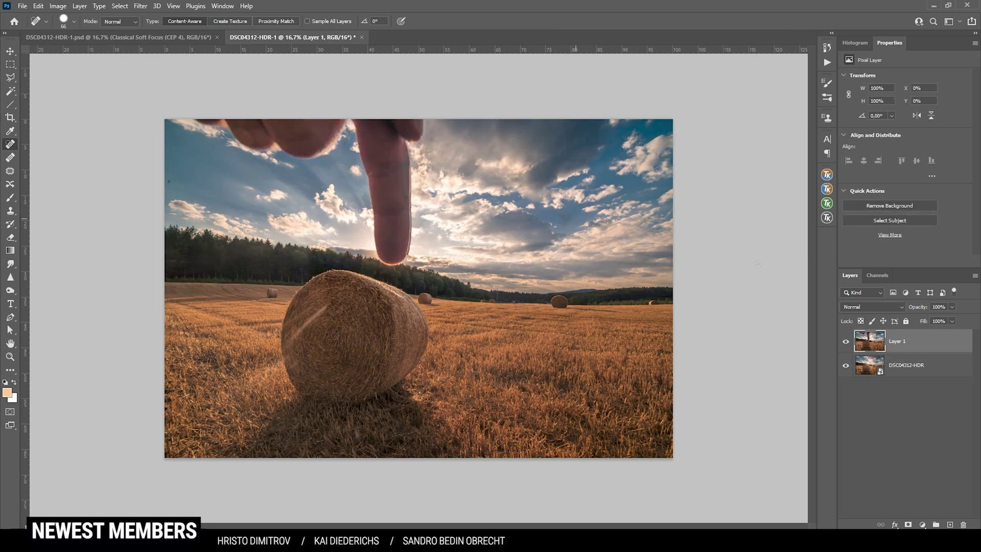
pyautogui.keyDown('alt'); pyautogui.click(908, 524); pyautogui.keyUp('alt')
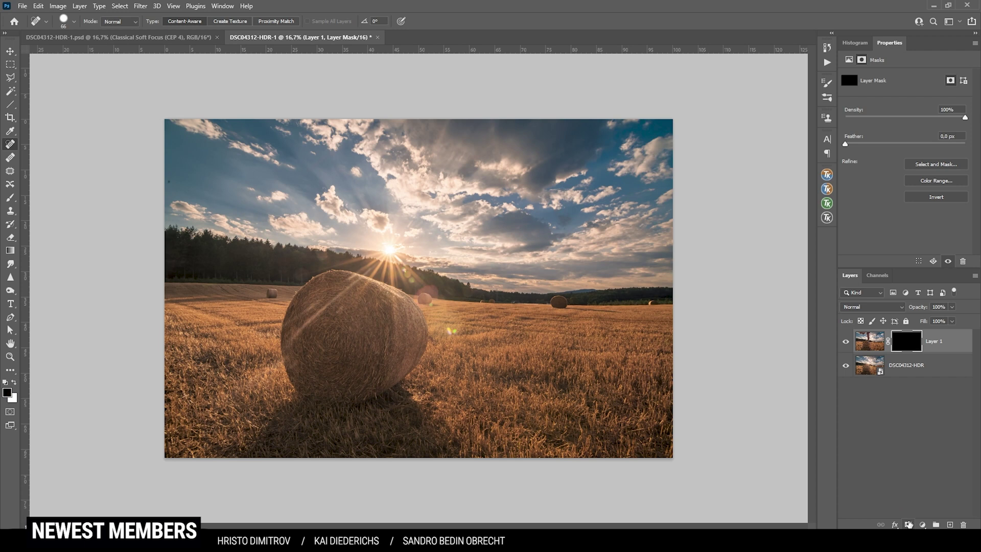
# Step: Paint white with a ~1025 px brush to reveal the finger frame over the lower foreground
pyautogui.press('b')
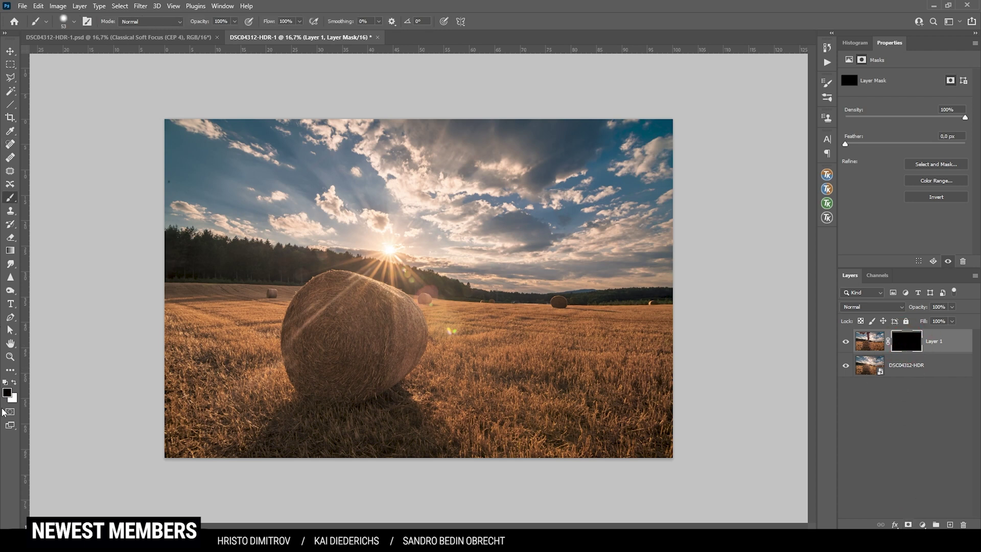
pyautogui.click(13, 382)
pyautogui.moveTo(328, 356)
pyautogui.mouseDown()
pyautogui.moveTo(319, 316)
pyautogui.moveTo(313, 361)
pyautogui.mouseUp()
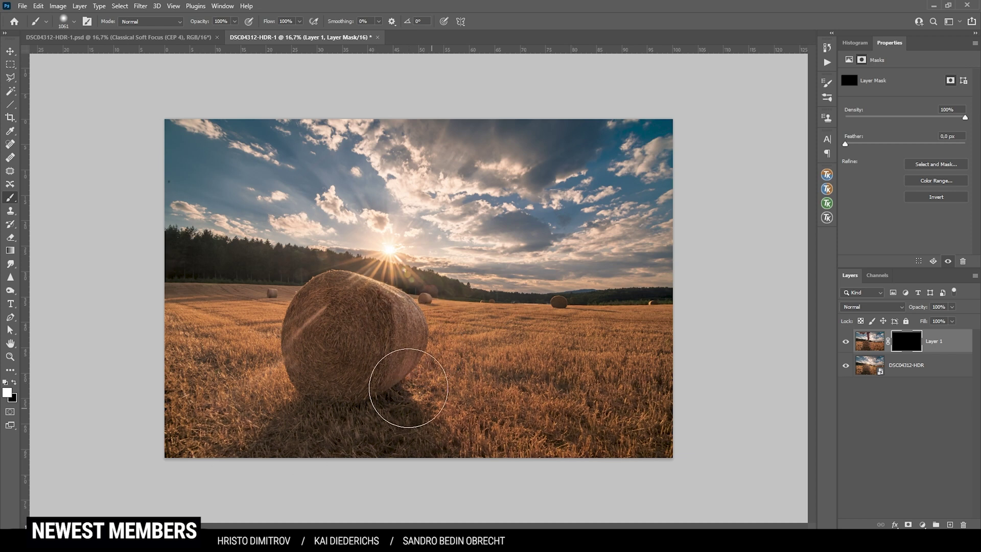
pyautogui.moveTo(557, 342); pyautogui.dragTo(313, 321)
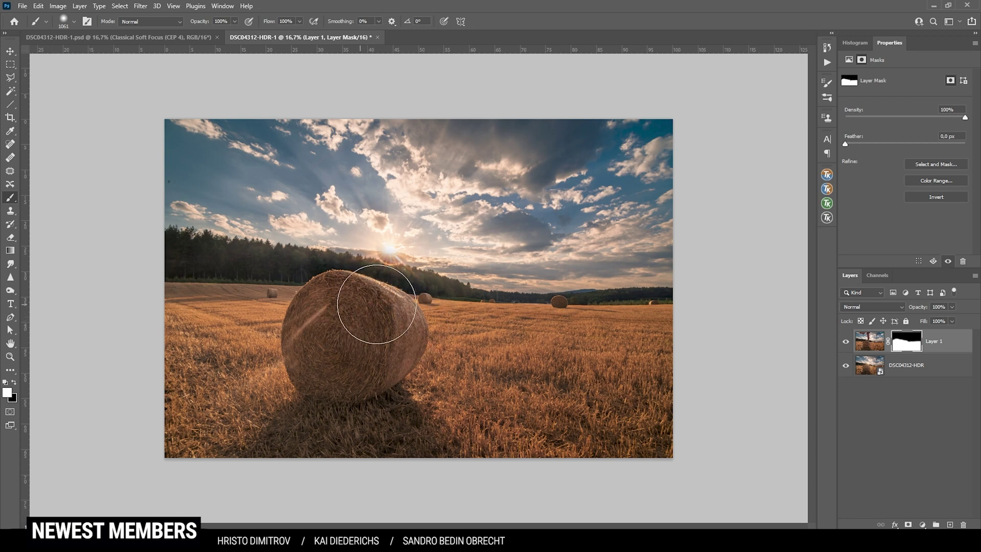
pyautogui.click(389, 255)
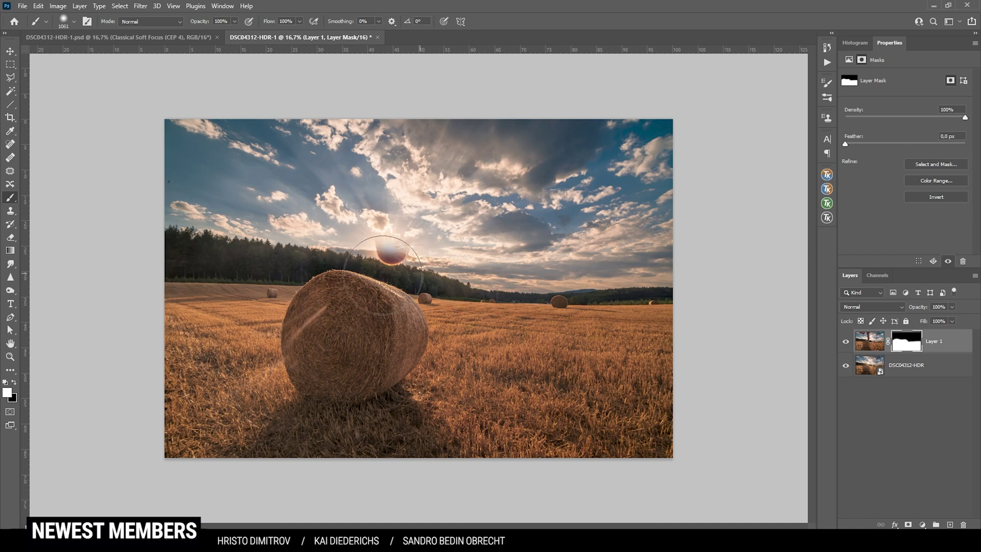
# Step: Paint black with a ~570 px brush around the sun to restore the original sunburst
pyautogui.press('x')
pyautogui.moveTo(399, 253); pyautogui.dragTo(376, 250)
pyautogui.click(392, 251)
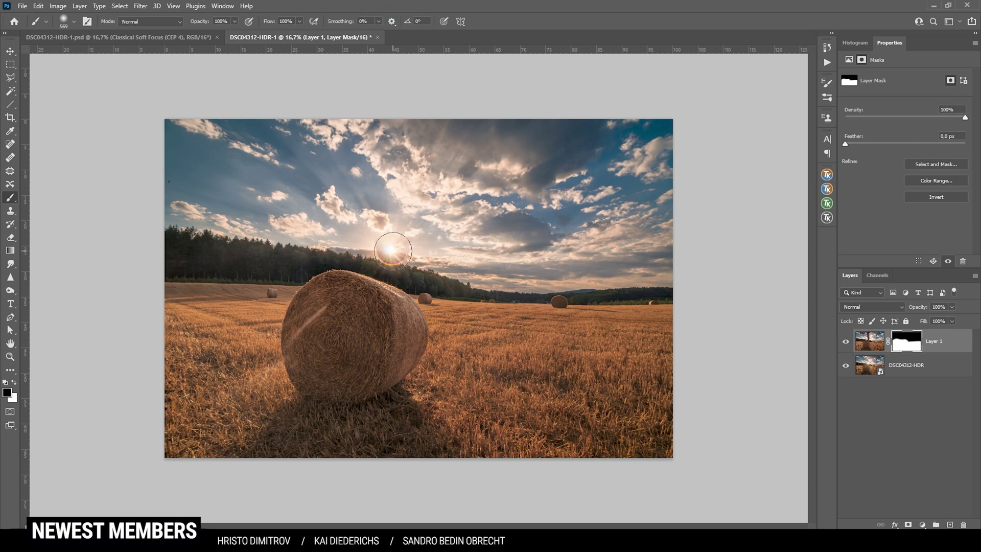
pyautogui.click(390, 250)
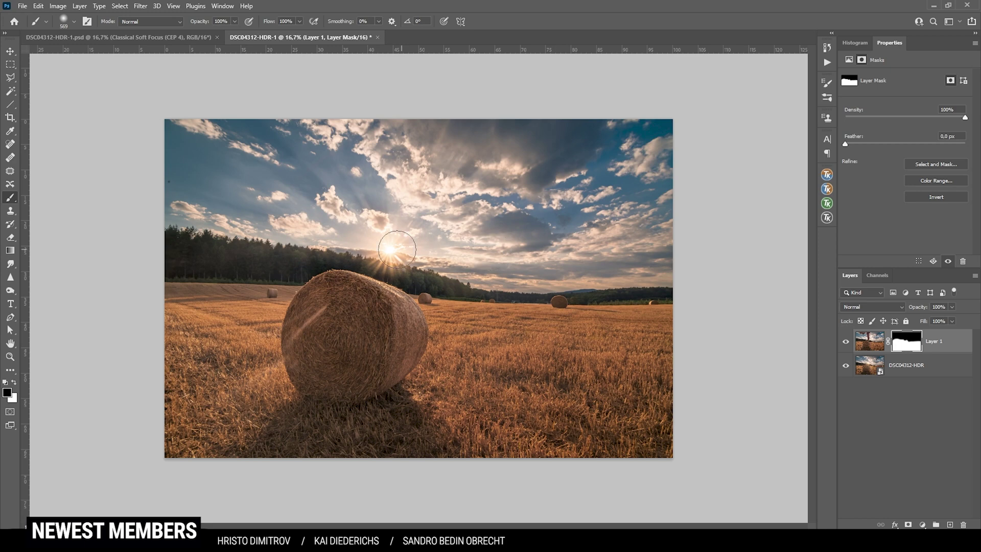
pyautogui.click(375, 238)
pyautogui.click(412, 237)
pyautogui.click(845, 344)
pyautogui.click(846, 342)
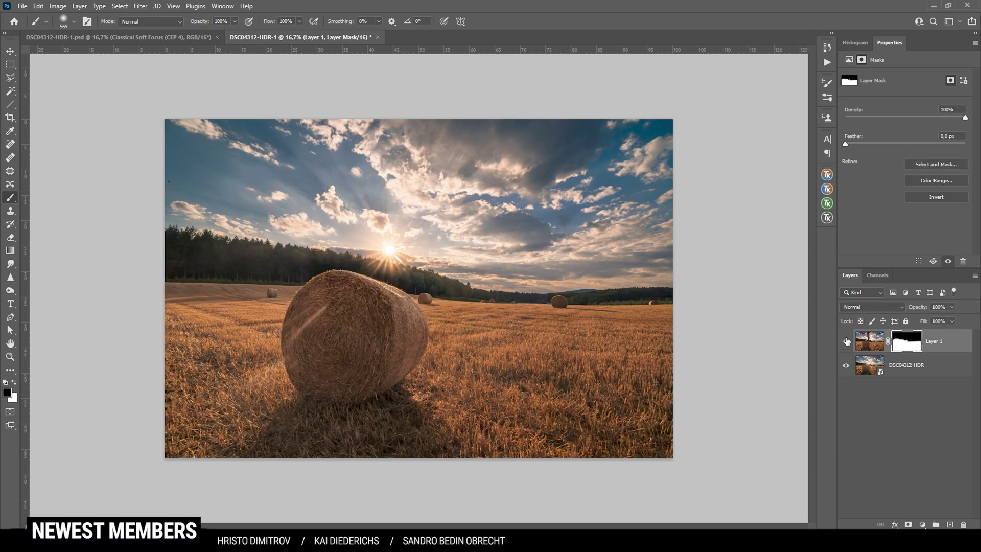
pyautogui.keyDown('shift'); pyautogui.click(913, 367); pyautogui.keyUp('shift')
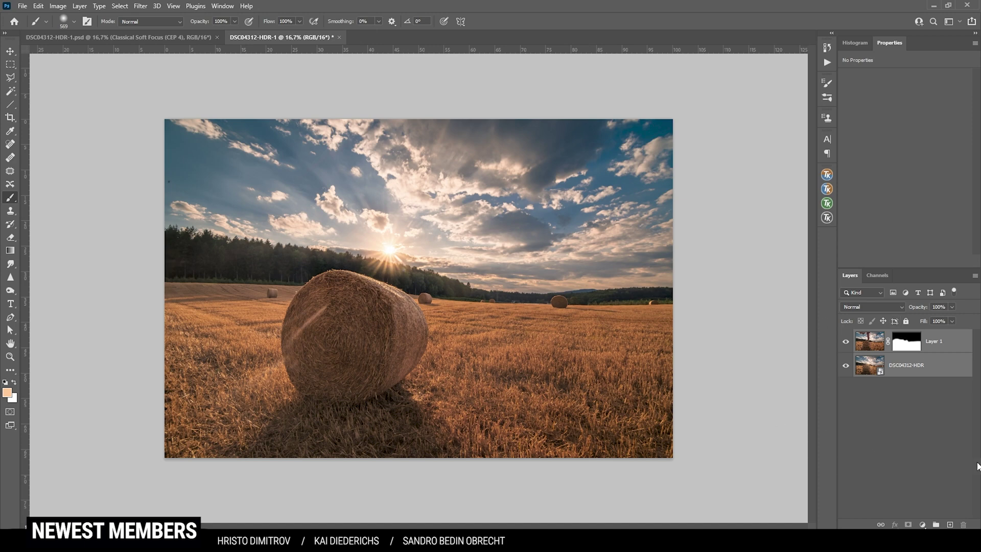
# Step: Merge the two layers, then spot-heal the sky dust spot and a hay bale blemish
pyautogui.hotkey('ctrl', 'e')
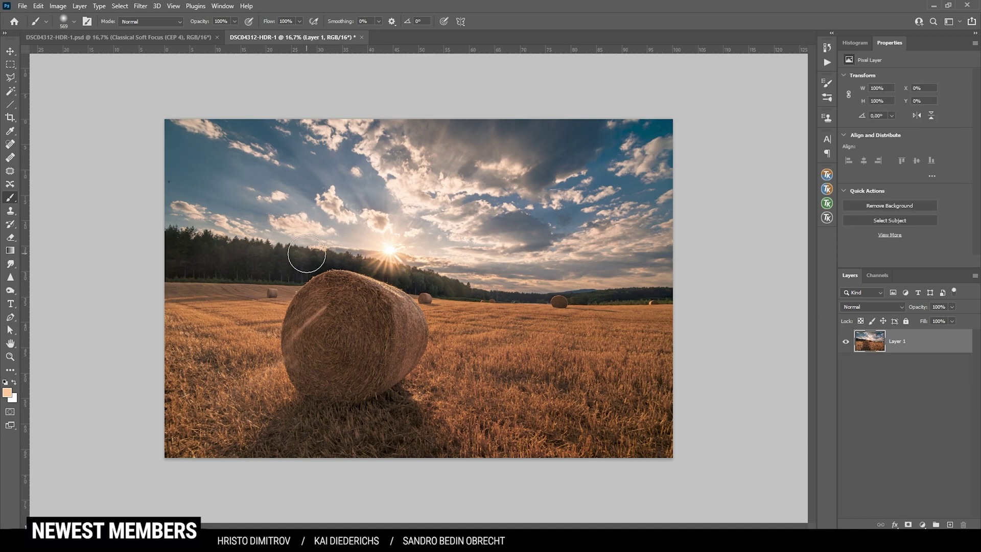
pyautogui.click(14, 145)
pyautogui.scroll(5, 204, 197)
pyautogui.hscroll(-2, 210, 179)
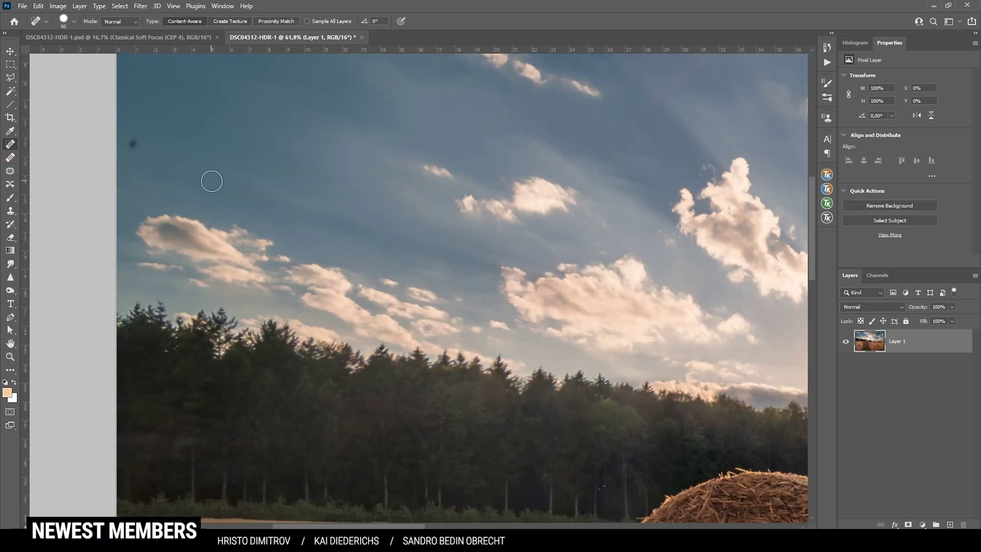
pyautogui.scroll(4, 210, 180)
pyautogui.click(133, 274)
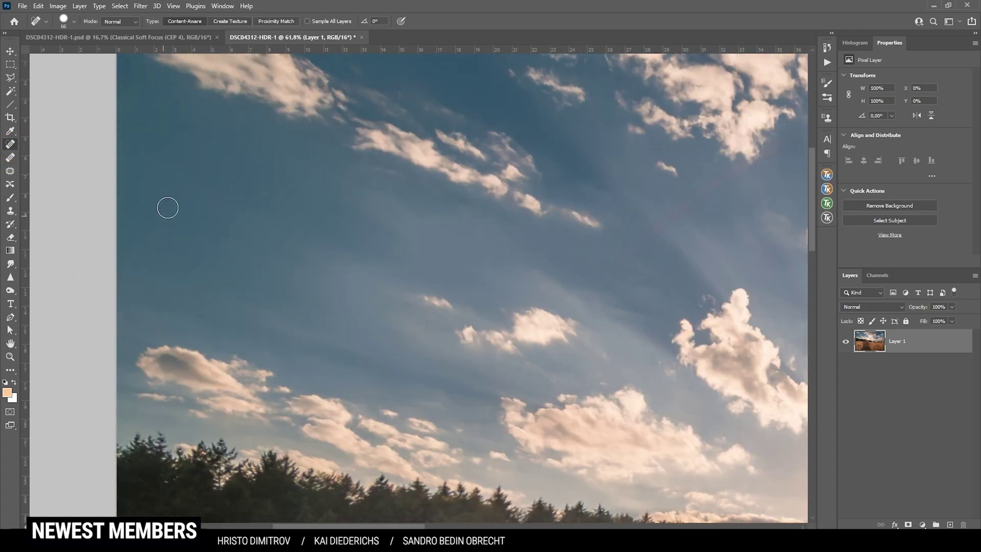
pyautogui.hscroll(15, 167, 206)
pyautogui.scroll(-3, 118, 391)
pyautogui.moveTo(212, 307); pyautogui.dragTo(300, 276)
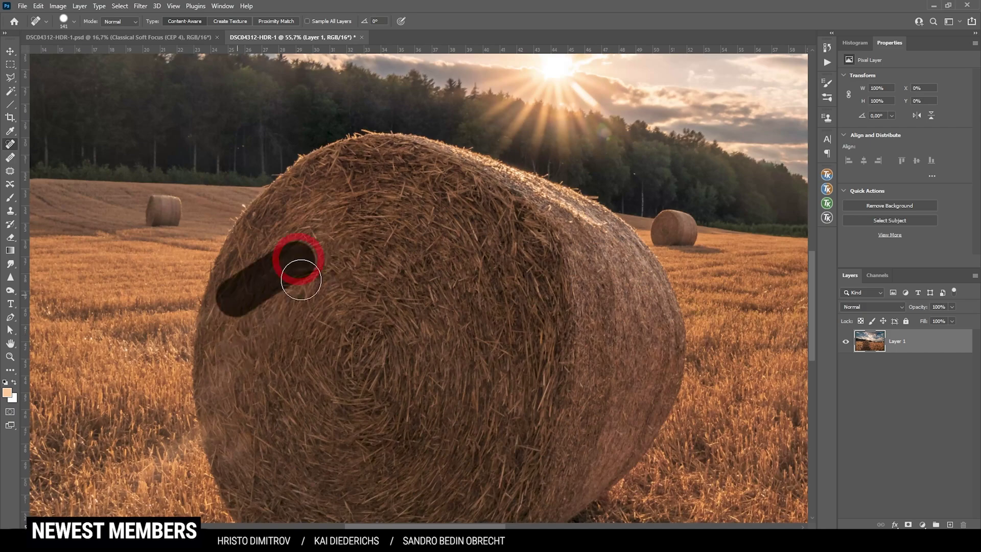
pyautogui.scroll(-2, 306, 286)
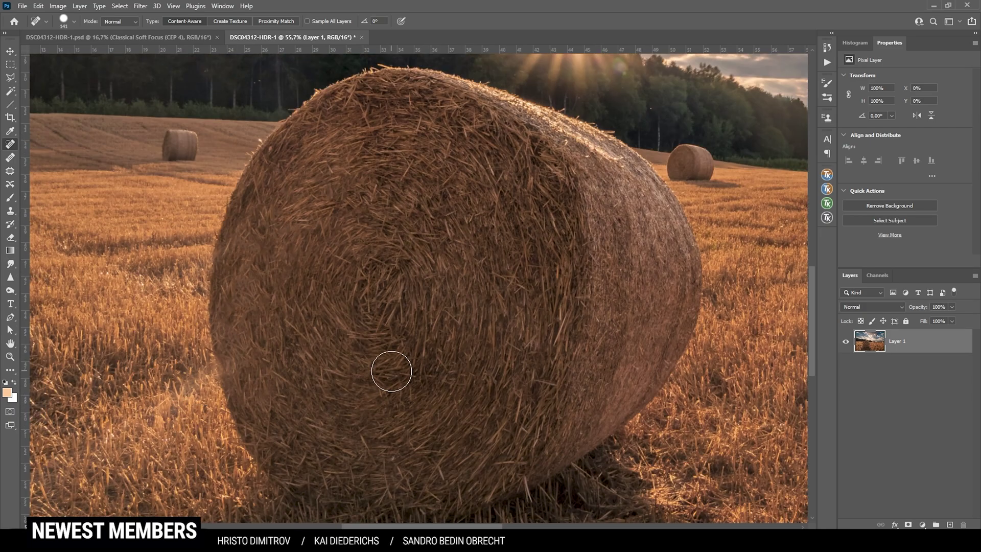
pyautogui.scroll(-1, 390, 368)
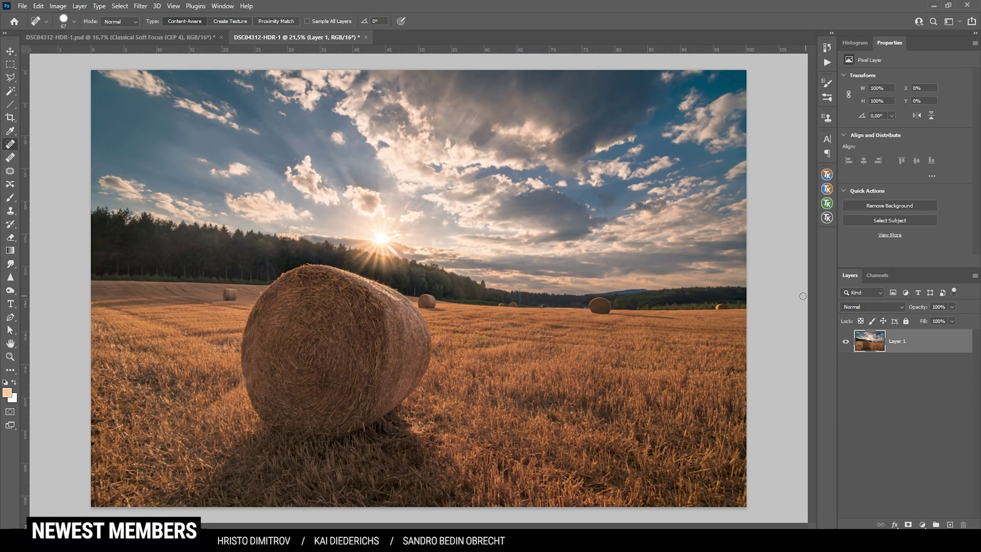
# Step: Add a new empty layer set to Soft Light blend mode
pyautogui.click(950, 525)
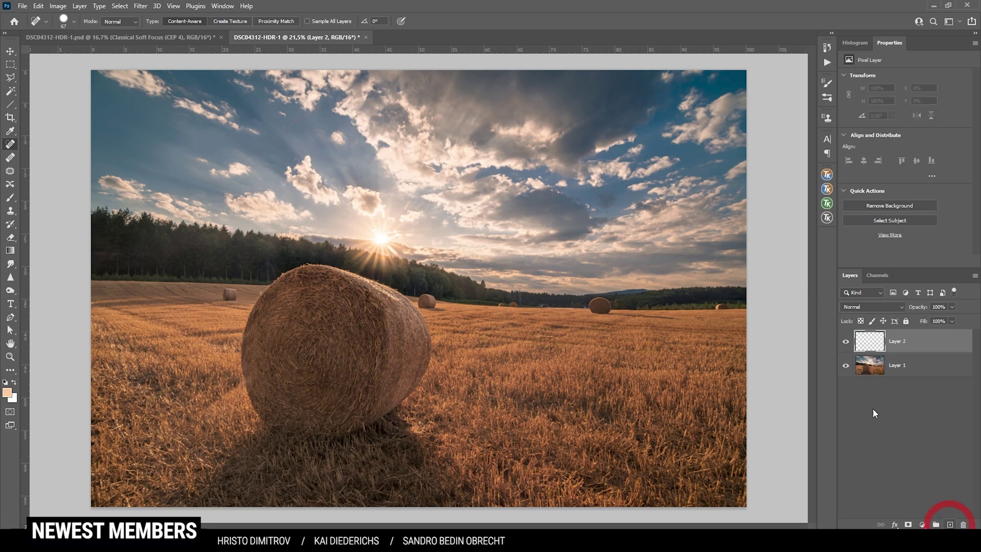
pyautogui.click(872, 306)
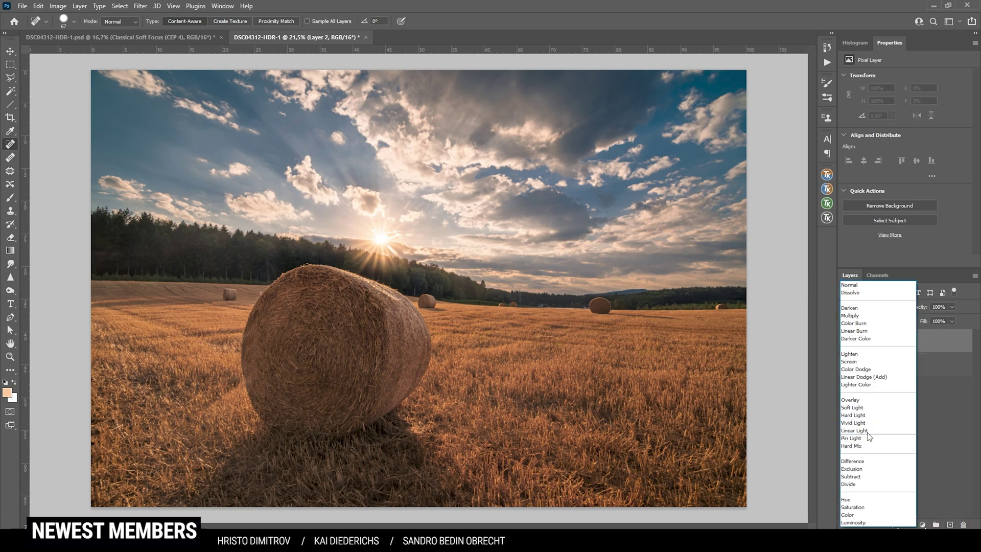
pyautogui.click(872, 408)
# Step: Paint pale-cream glow dabs around the sun with a ~1174 px brush at 15% opacity
pyautogui.press('b')
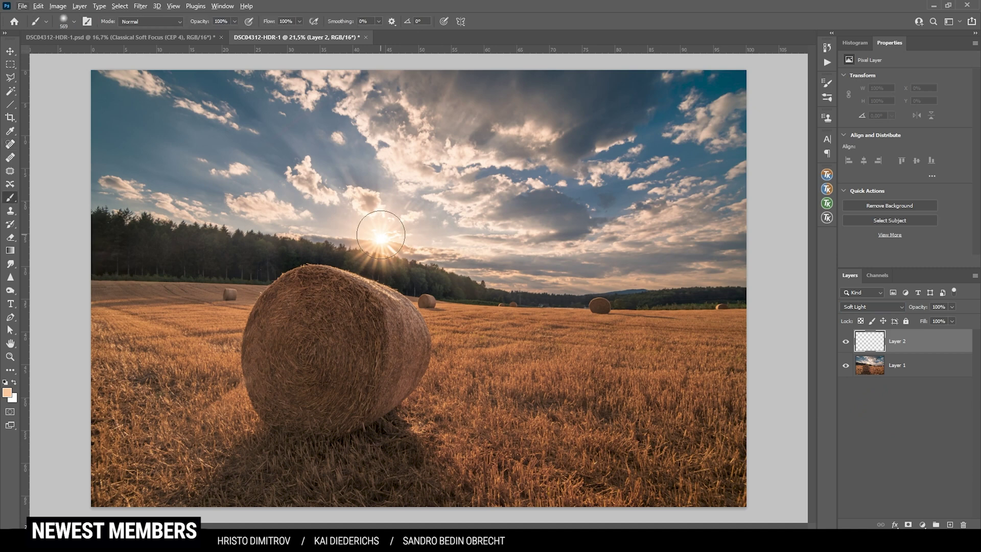
pyautogui.keyDown('alt'); pyautogui.click(376, 234); pyautogui.keyUp('alt')
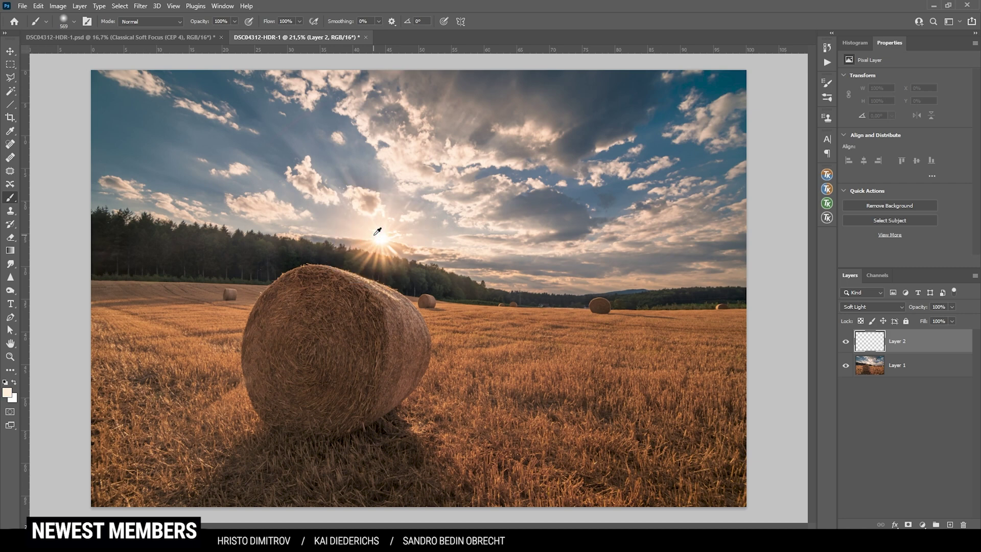
pyautogui.click(236, 21)
pyautogui.moveTo(233, 36); pyautogui.dragTo(194, 35)
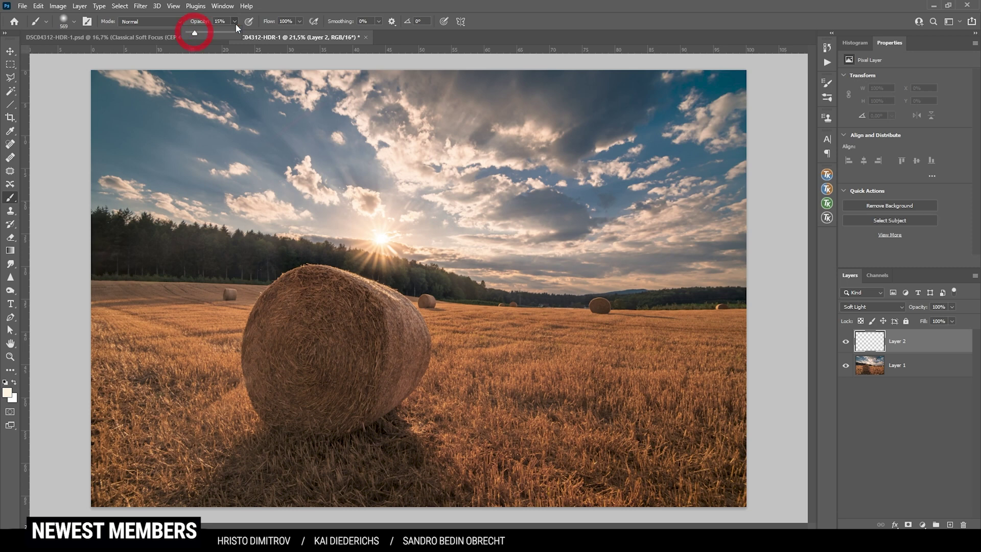
pyautogui.keyDown('alt'); pyautogui.rightClick(384, 258); pyautogui.keyUp('alt')
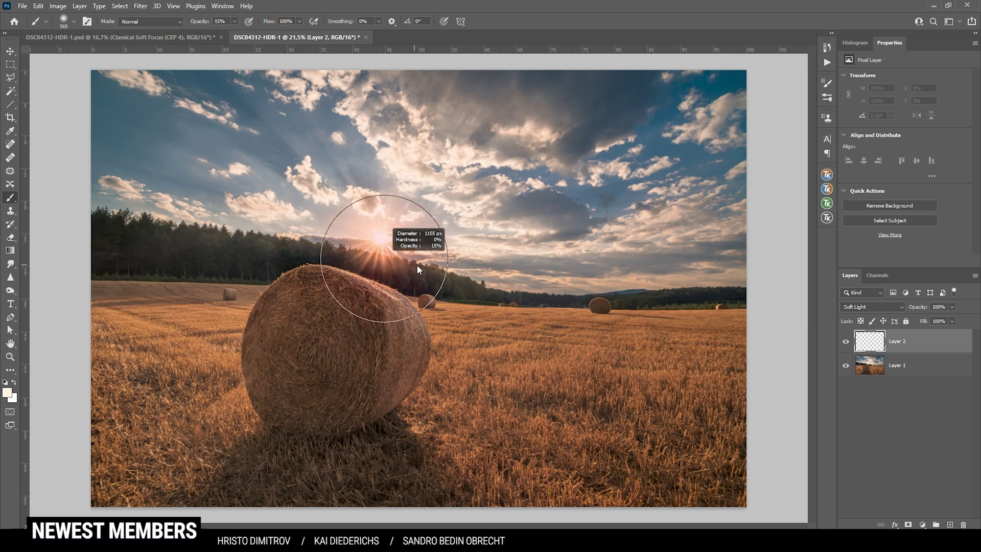
pyautogui.click(412, 264)
pyautogui.click(383, 243)
pyautogui.click(383, 238)
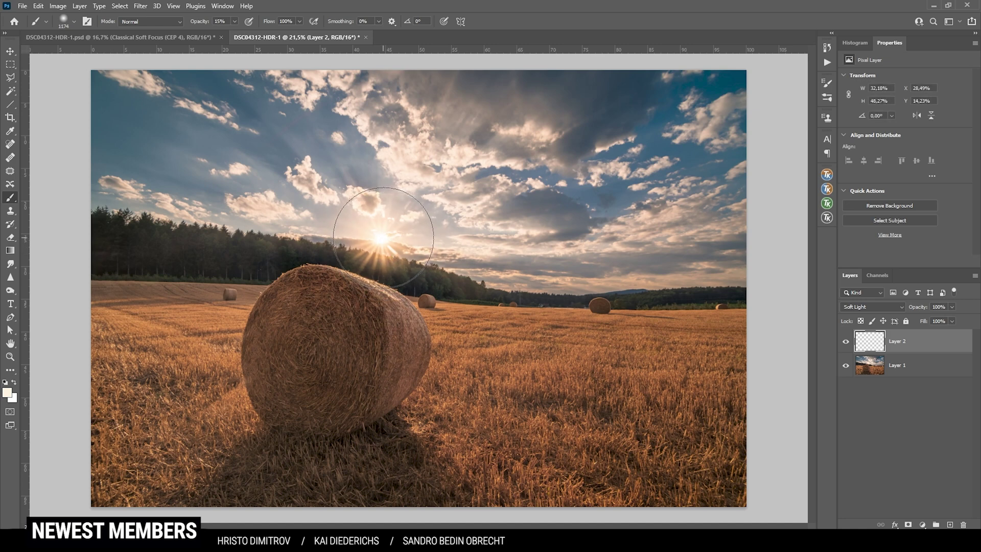
pyautogui.click(307, 227)
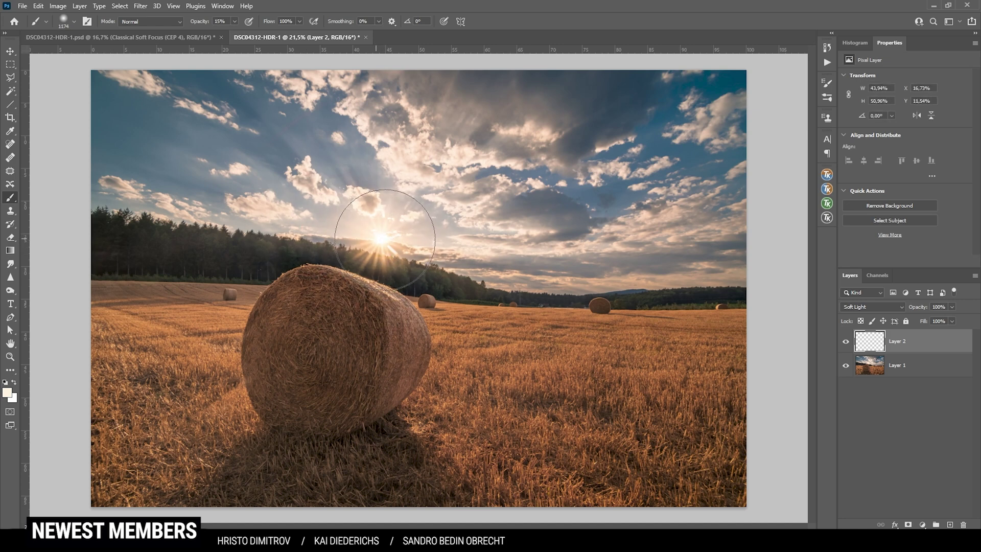
pyautogui.click(506, 253)
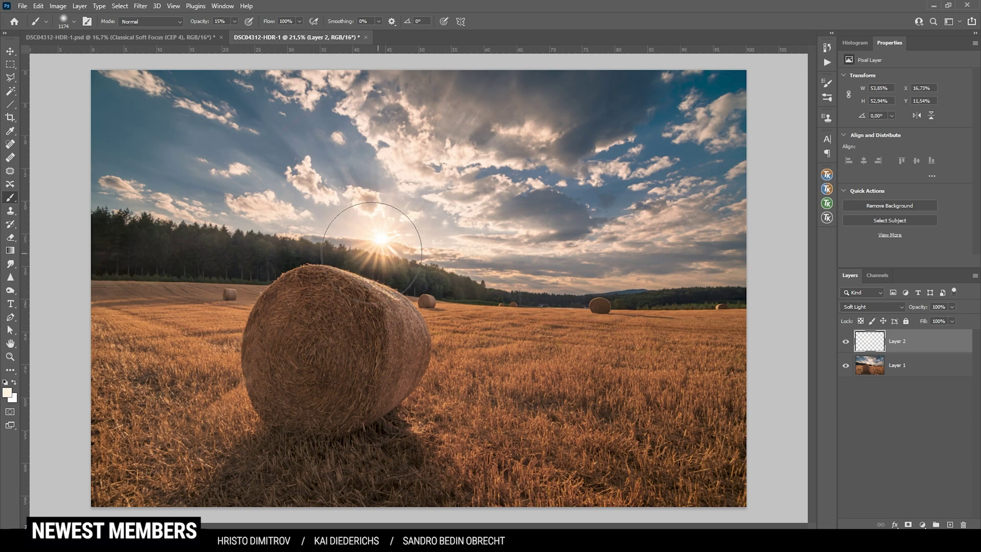
# Step: Toggle the glow layer's visibility to compare the sun with and without it
pyautogui.click(846, 341)
pyautogui.click(846, 341)
pyautogui.click(846, 341)
pyautogui.click(846, 343)
pyautogui.click(847, 343)
pyautogui.click(846, 342)
# Step: Add a new empty Layer 3 above Layer 2 set to Overlay blending
pyautogui.click(950, 524)
pyautogui.click(872, 309)
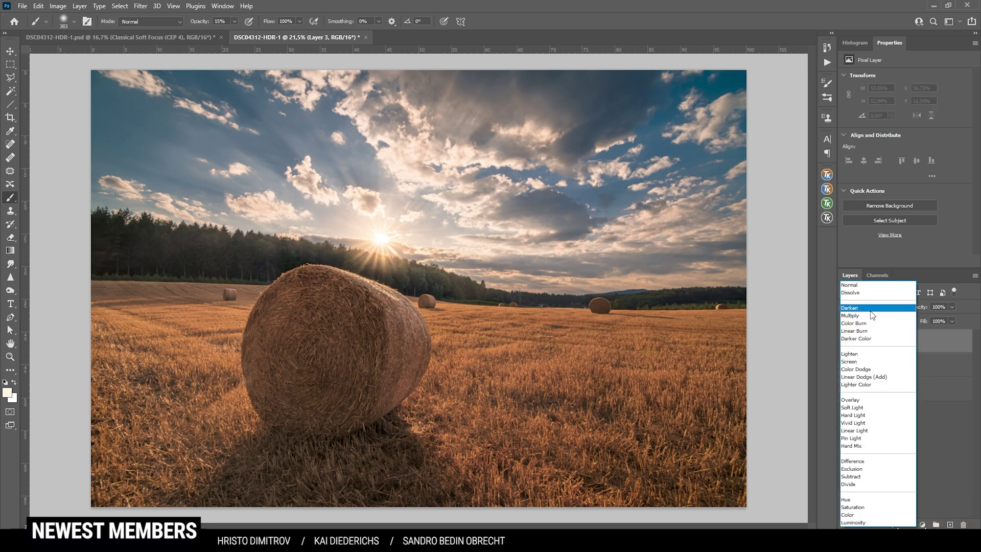
pyautogui.click(867, 403)
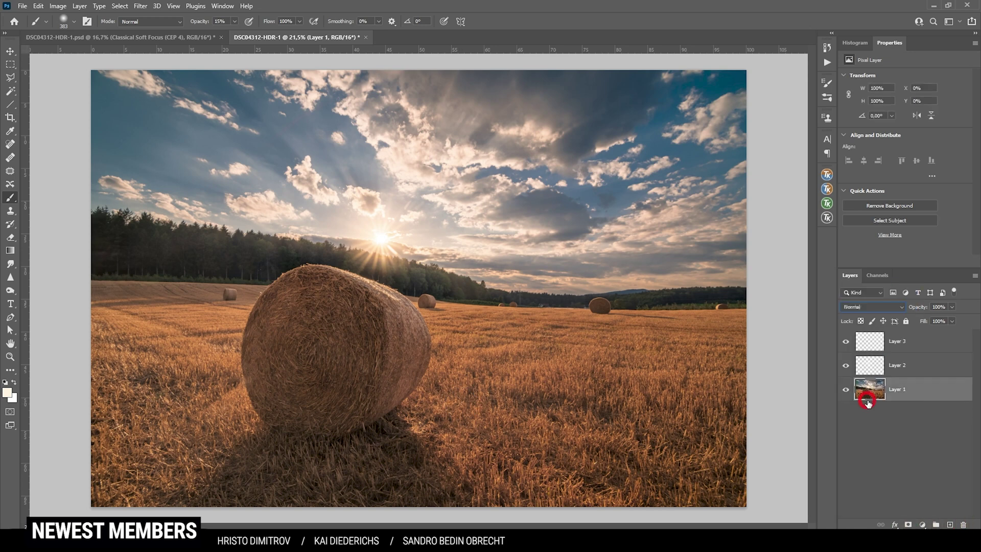
pyautogui.click(898, 342)
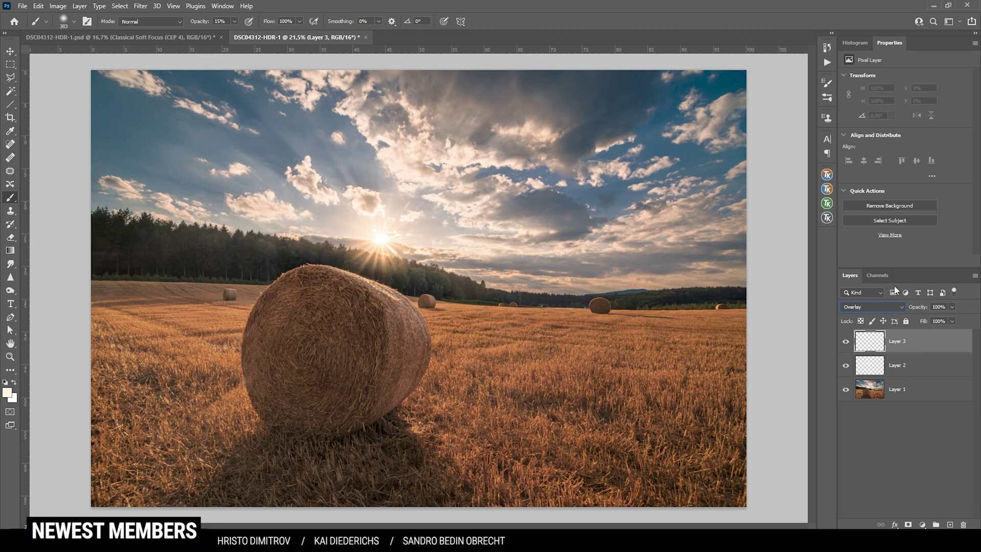
# Step: Apply a TK RapidMask2 Lights-2 luminosity mask as Layer 3's layer mask
pyautogui.click(827, 203)
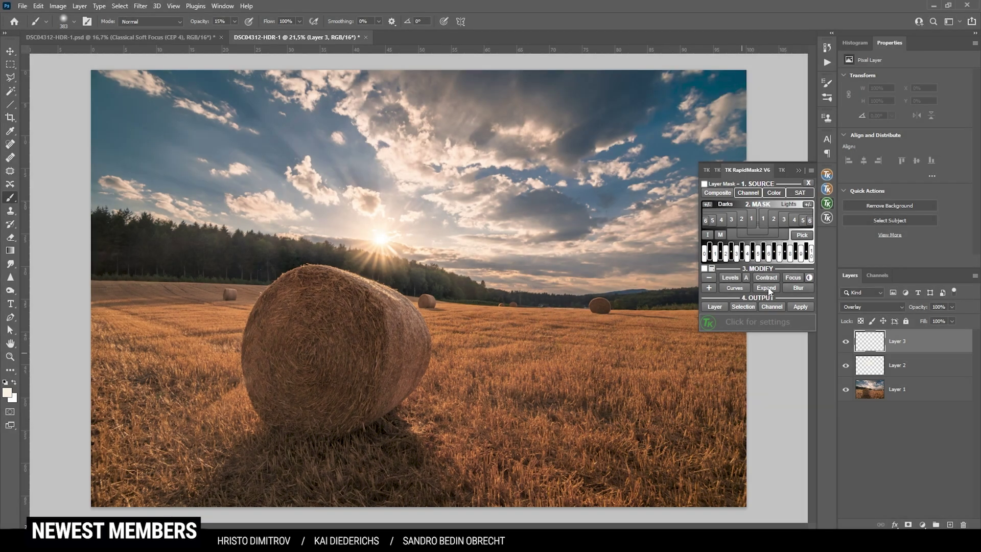
pyautogui.click(772, 221)
pyautogui.click(772, 221)
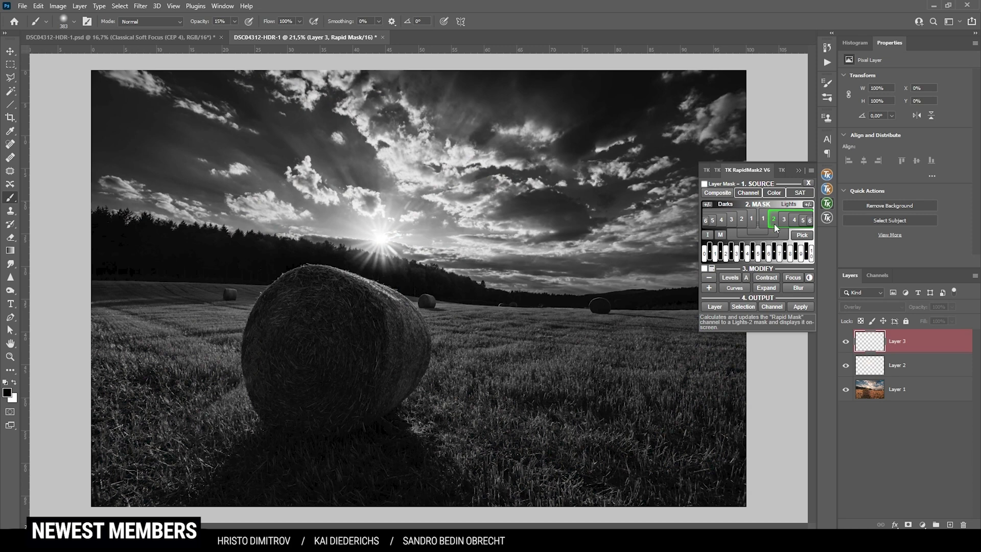
pyautogui.click(706, 184)
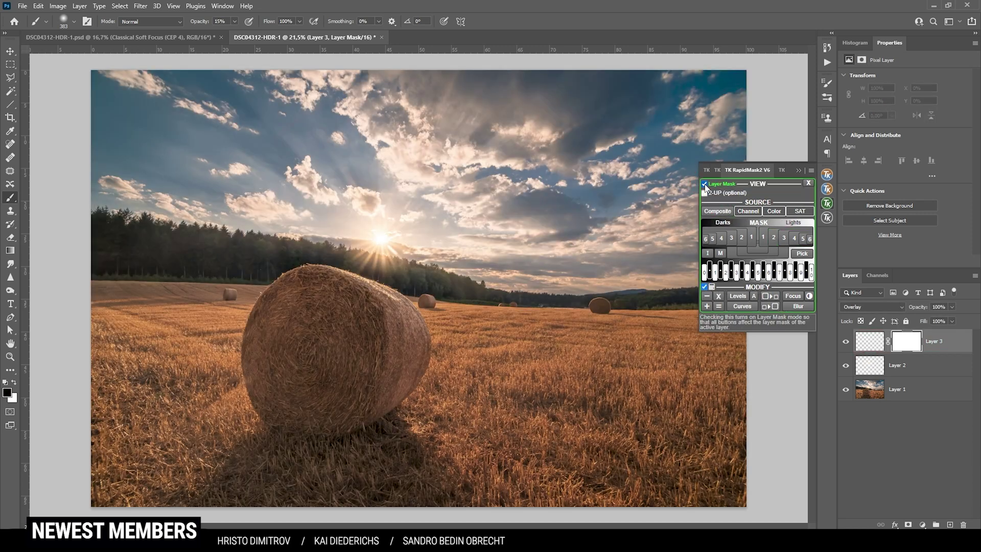
pyautogui.click(774, 238)
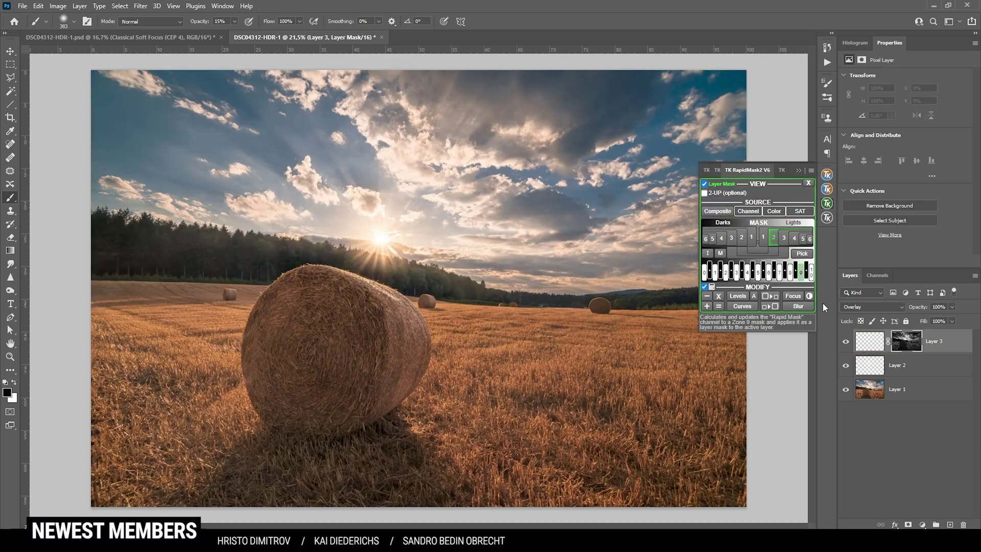
pyautogui.click(876, 342)
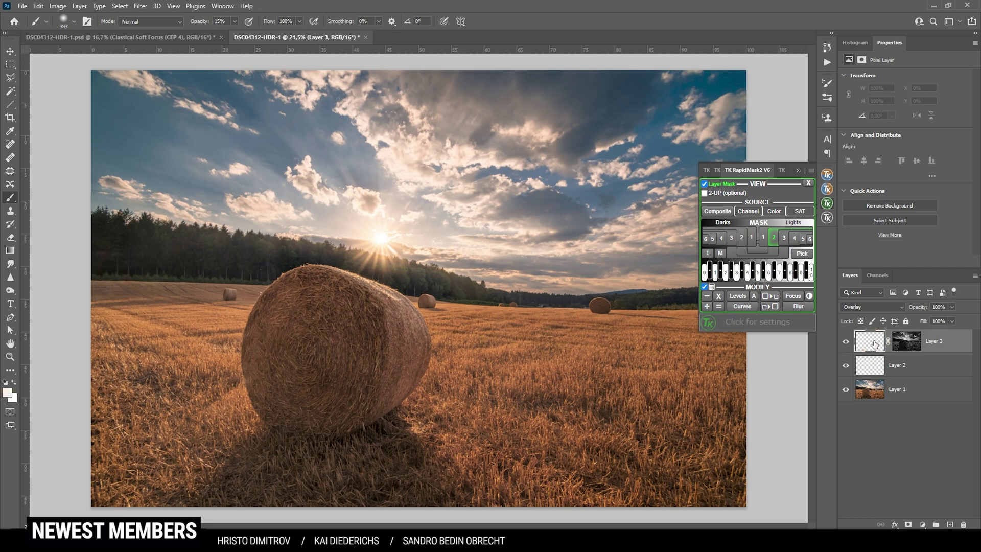
# Step: Paint soft white light over the sunlit field with an ~848 px brush at 52% opacity
pyautogui.press(']')
pyautogui.press(']')
pyautogui.press(']')
pyautogui.click(7, 392)
pyautogui.write('ffffff')
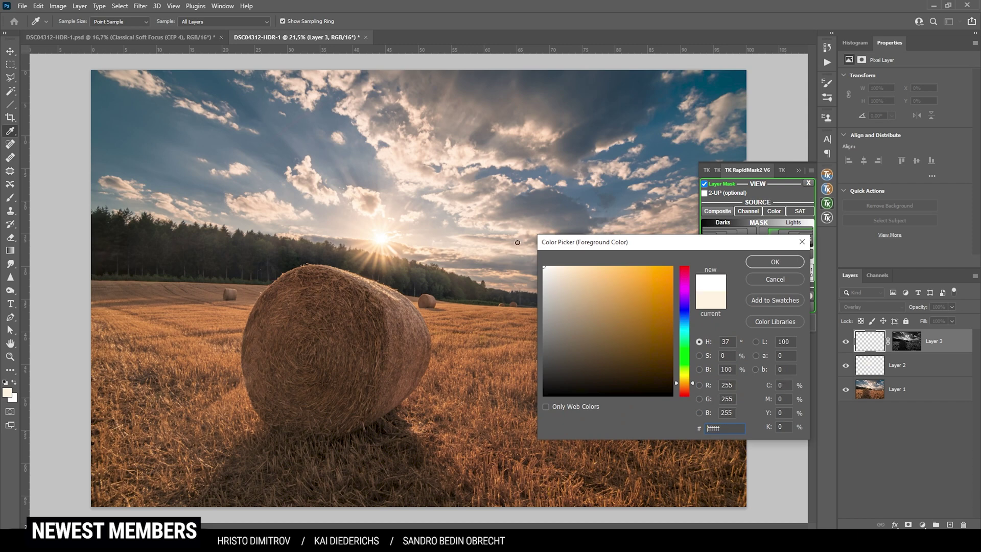
pyautogui.click(775, 261)
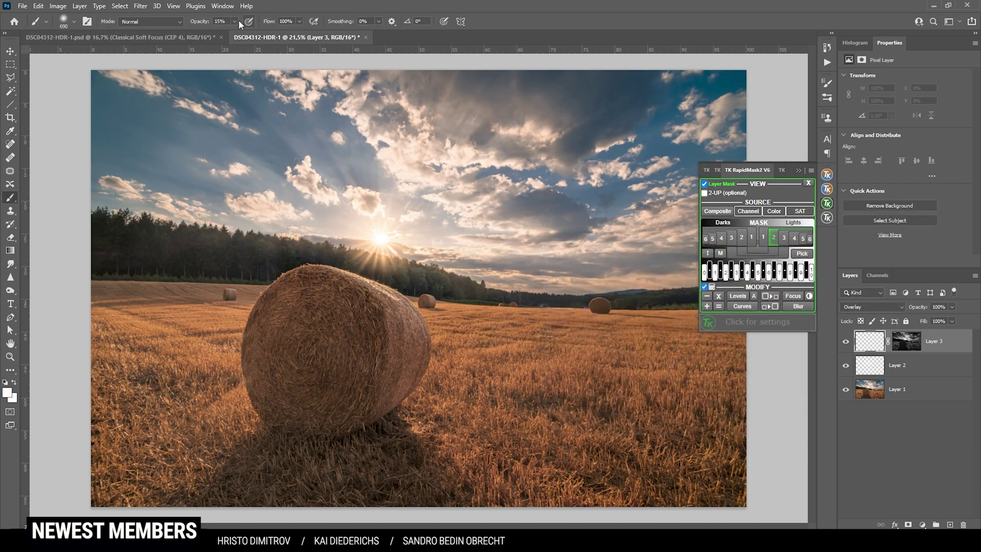
pyautogui.moveTo(236, 37); pyautogui.dragTo(254, 36)
pyautogui.press(']')
pyautogui.moveTo(511, 393)
pyautogui.mouseDown()
pyautogui.moveTo(461, 395)
pyautogui.moveTo(471, 367)
pyautogui.moveTo(451, 344)
pyautogui.moveTo(564, 347)
pyautogui.moveTo(521, 352)
pyautogui.moveTo(592, 359)
pyautogui.moveTo(582, 358)
pyautogui.moveTo(642, 351)
pyautogui.moveTo(226, 414)
pyautogui.moveTo(232, 379)
pyautogui.moveTo(237, 389)
pyautogui.moveTo(258, 350)
pyautogui.mouseUp()
pyautogui.click(797, 170)
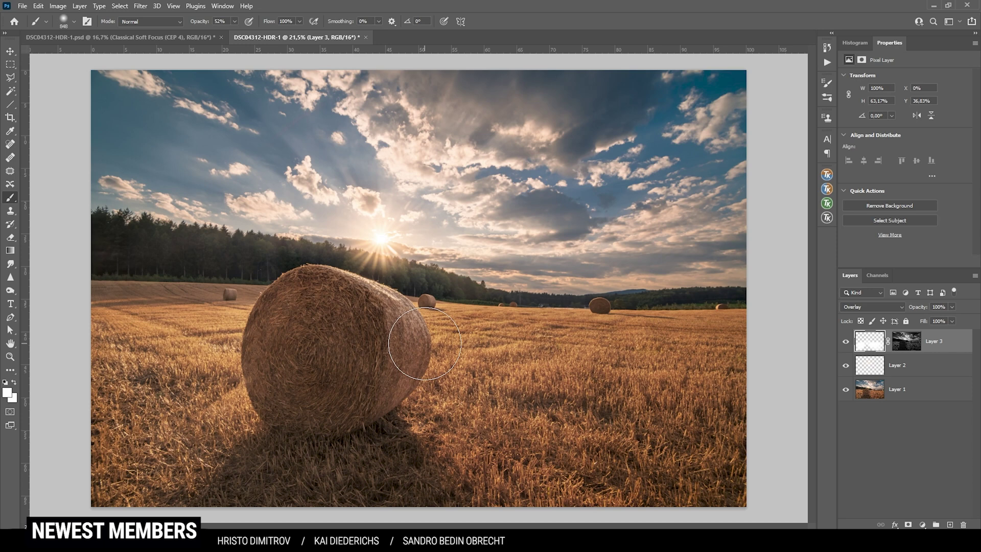
pyautogui.moveTo(436, 387); pyautogui.dragTo(522, 356)
# Step: Duplicate Layer 3 and set the copy's opacity to 53%
pyautogui.hotkey('ctrl', 'j')
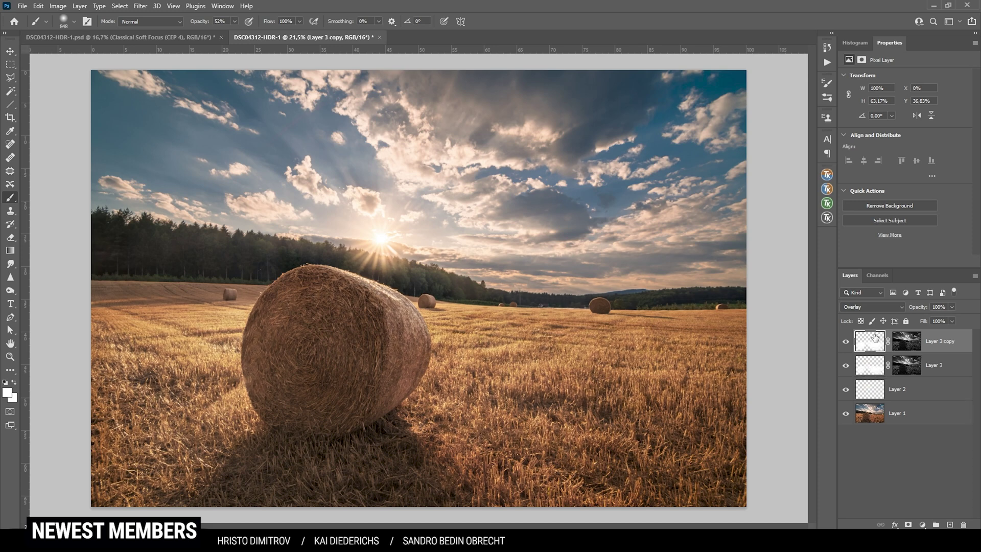
pyautogui.click(953, 307)
pyautogui.moveTo(938, 319); pyautogui.dragTo(930, 319)
pyautogui.click(835, 346)
pyautogui.click(846, 342)
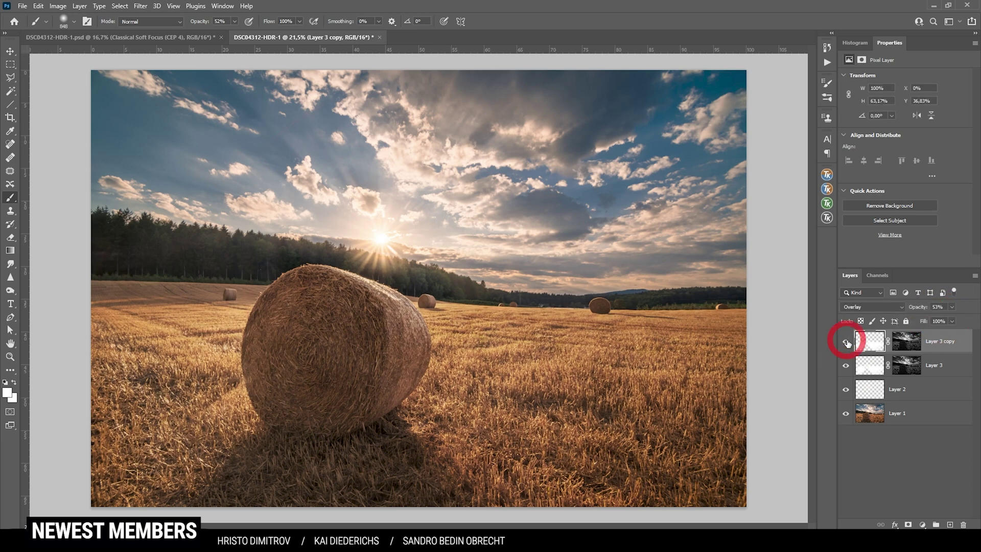
# Step: Add a new empty Layer 4 set to Overlay blending
pyautogui.hotkey('ctrl', '-')
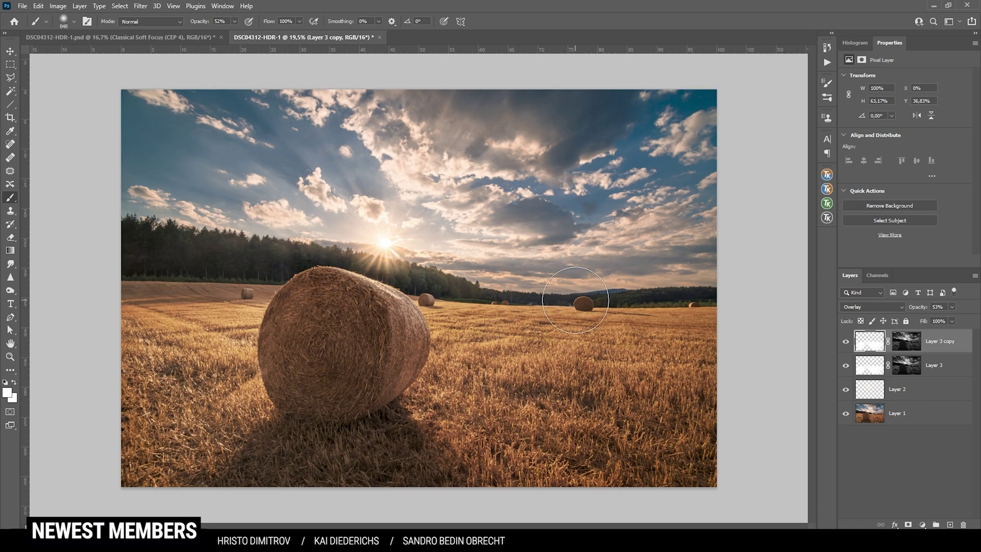
pyautogui.click(951, 524)
pyautogui.click(873, 306)
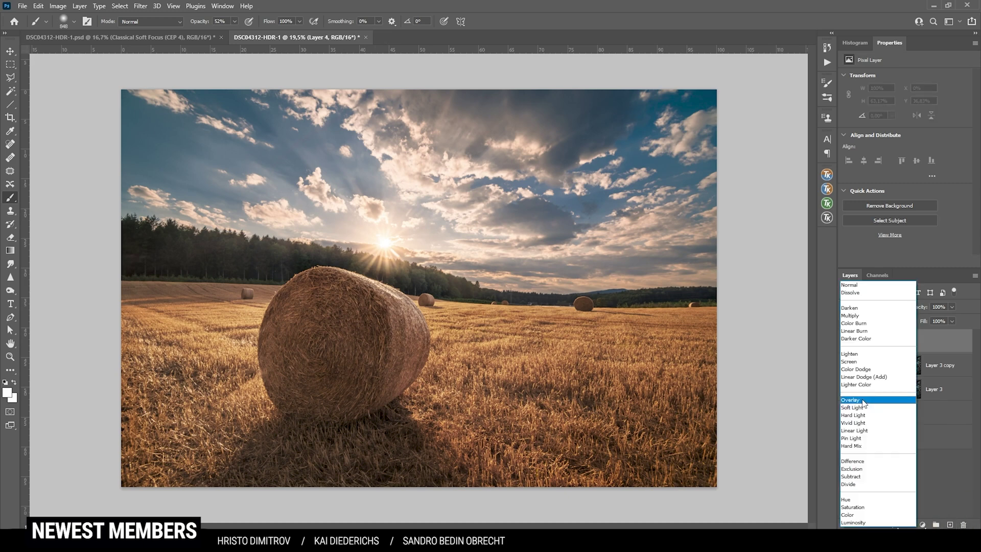
pyautogui.click(862, 400)
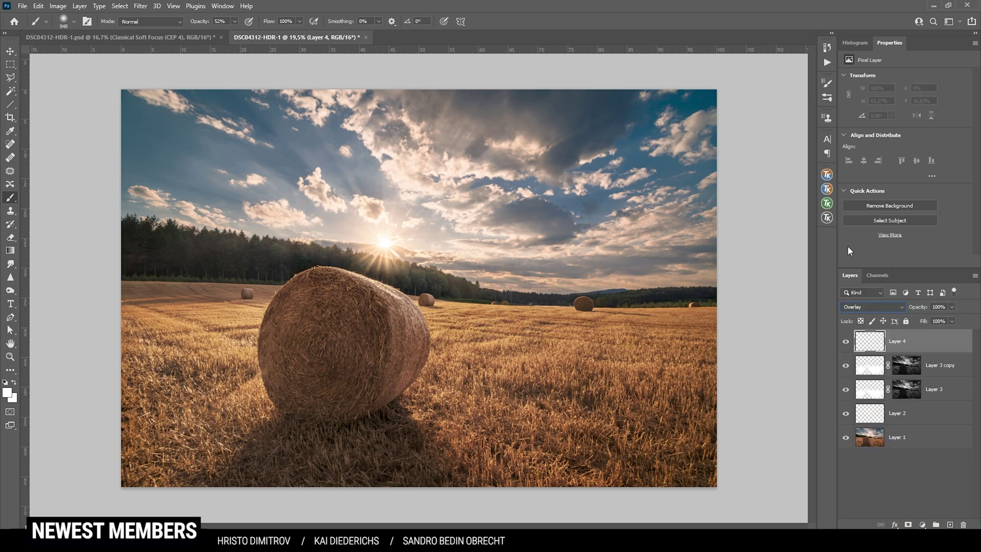
# Step: Mask Layer 4 to the blue tones with RapidMask2's Color > Blue mask
pyautogui.click(827, 217)
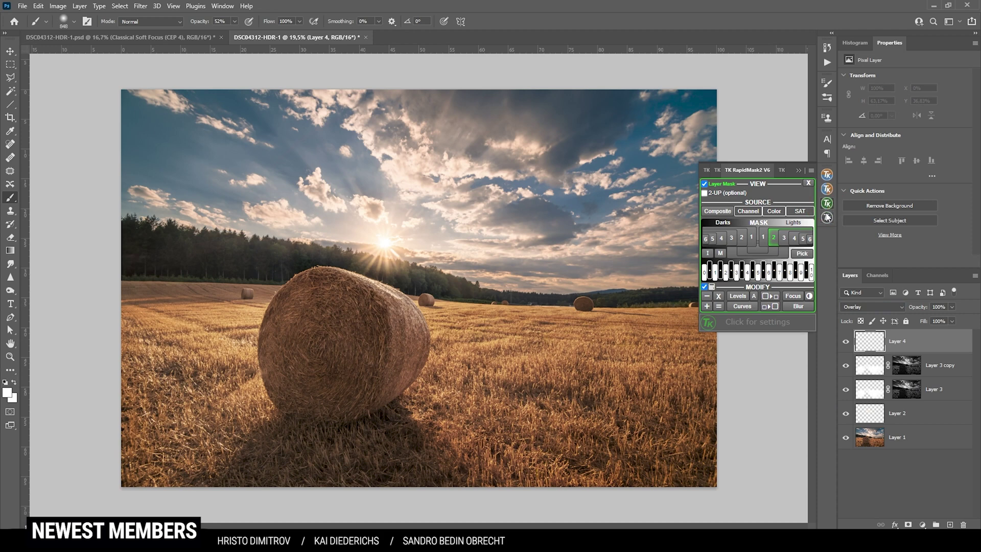
pyautogui.click(774, 212)
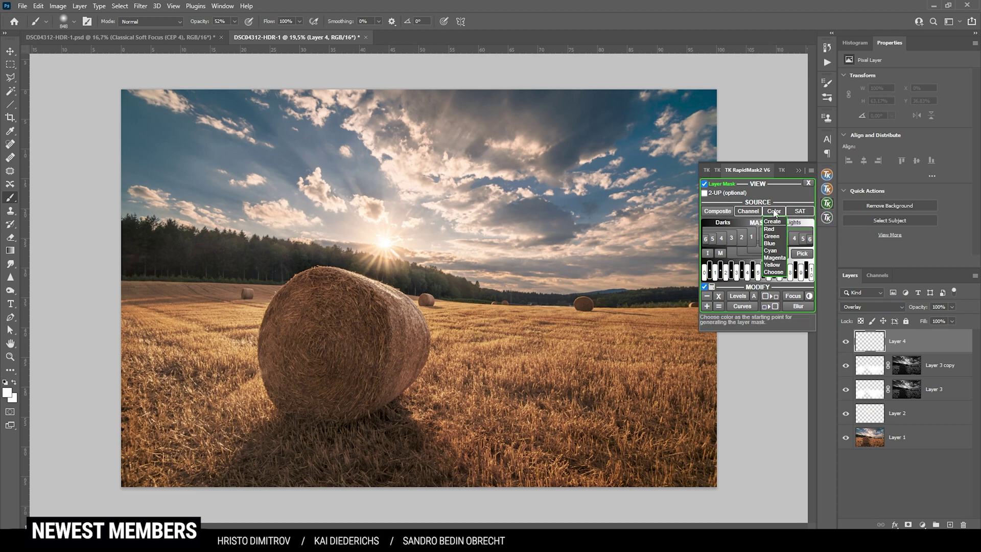
pyautogui.click(773, 246)
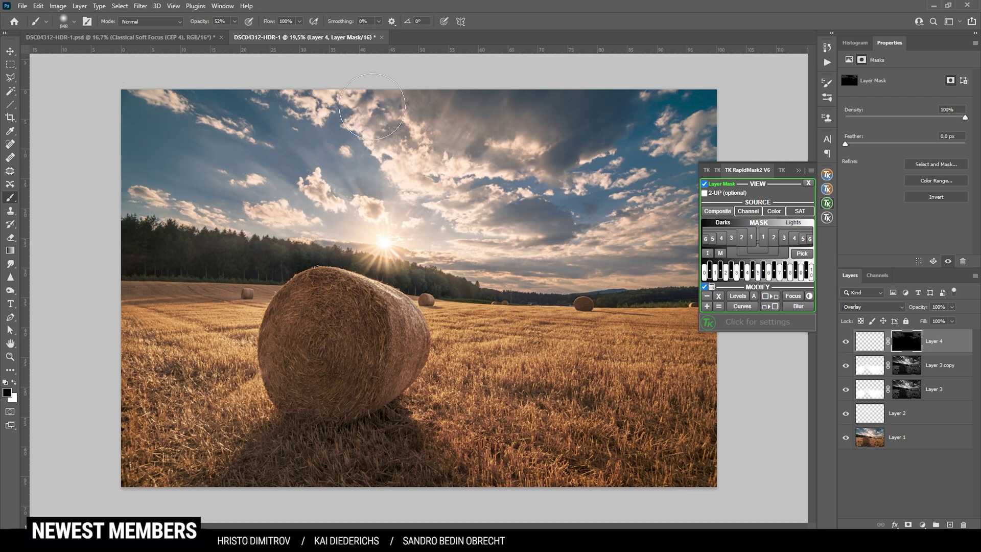
pyautogui.click(776, 213)
pyautogui.click(870, 341)
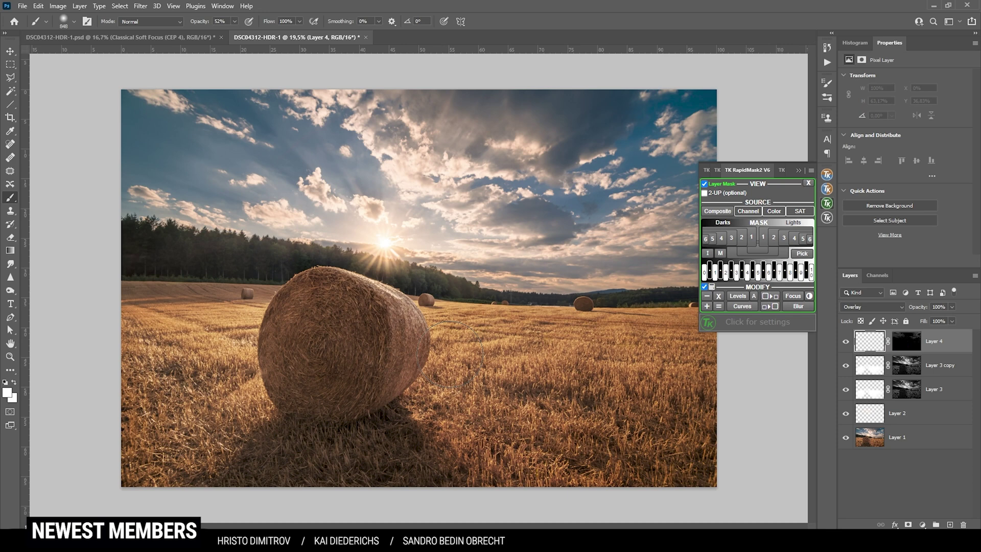
# Step: Paint black at 29% opacity over the upper-left and upper-right sky to darken the clouds
pyautogui.click(7, 392)
pyautogui.write('000000')
pyautogui.click(778, 259)
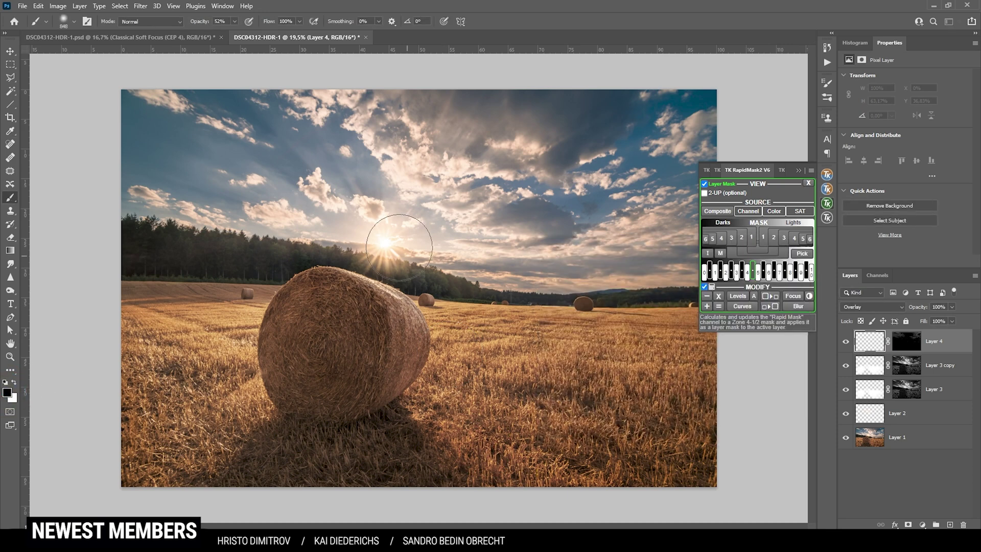
pyautogui.click(234, 21)
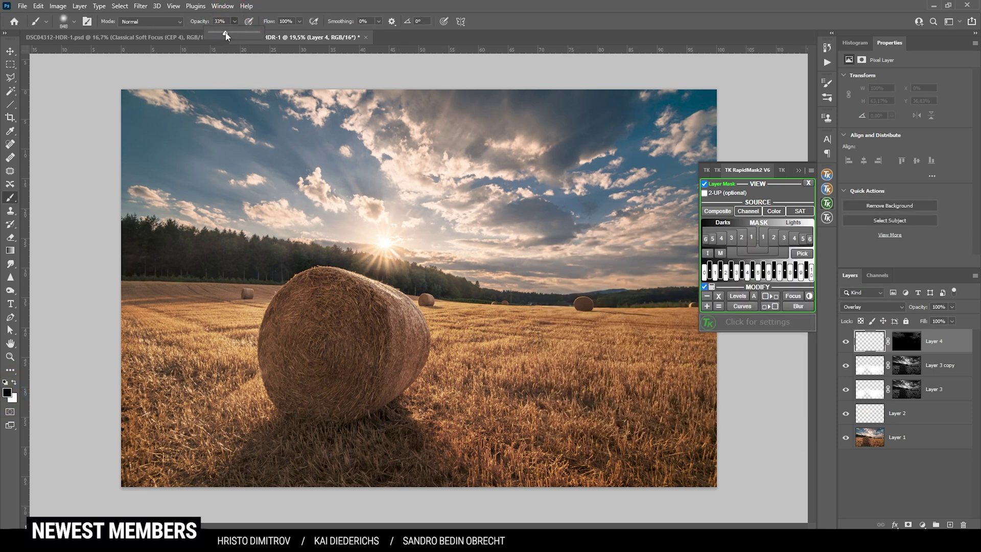
pyautogui.keyDown('alt'); pyautogui.rightClick(219, 148); pyautogui.keyUp('alt')
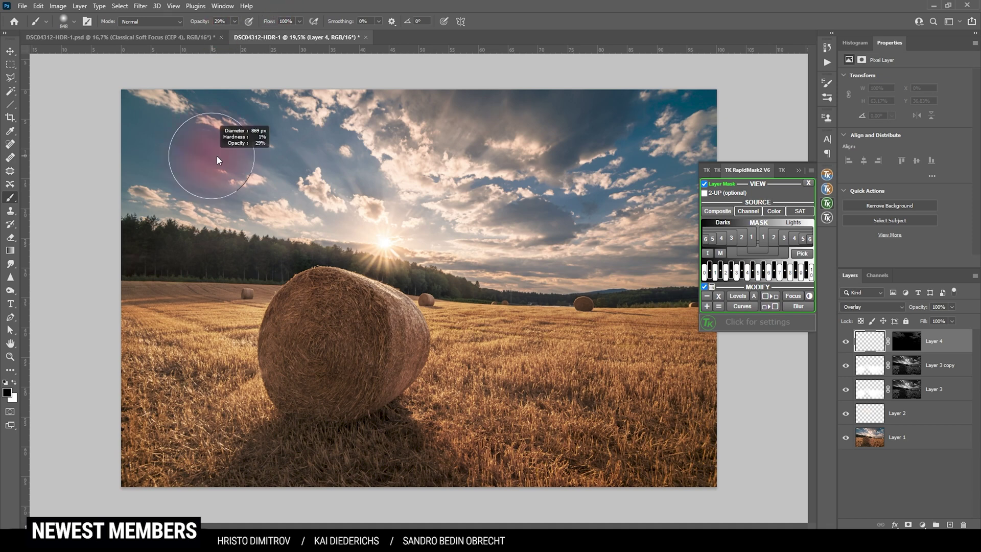
pyautogui.click(129, 129)
pyautogui.moveTo(129, 129)
pyautogui.mouseDown()
pyautogui.moveTo(254, 105)
pyautogui.moveTo(166, 123)
pyautogui.moveTo(337, 129)
pyautogui.moveTo(304, 118)
pyautogui.moveTo(168, 123)
pyautogui.mouseUp()
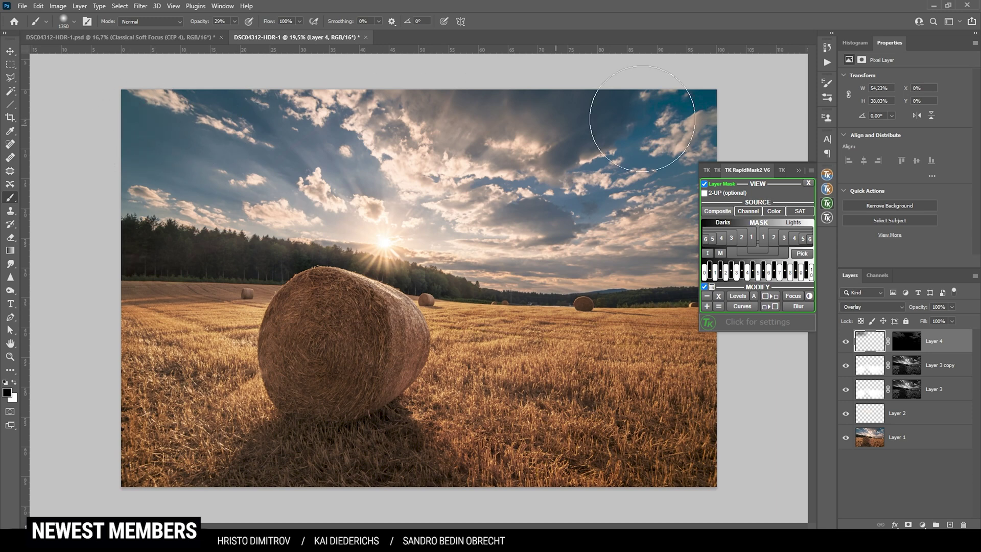
pyautogui.moveTo(682, 141)
pyautogui.mouseDown()
pyautogui.moveTo(573, 164)
pyautogui.moveTo(551, 205)
pyautogui.mouseUp()
pyautogui.click(846, 341)
pyautogui.click(845, 342)
pyautogui.click(846, 342)
pyautogui.click(846, 341)
pyautogui.click(798, 169)
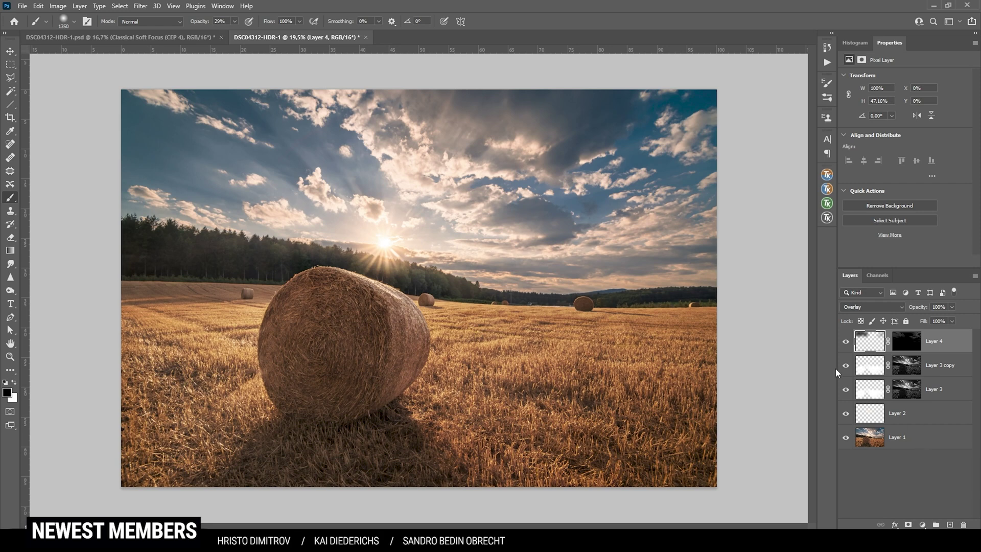
# Step: Merge all five layers into Layer 4 and launch Nik Collection's Color Efex Pro 4
pyautogui.keyDown('shift'); pyautogui.click(911, 444); pyautogui.keyUp('shift')
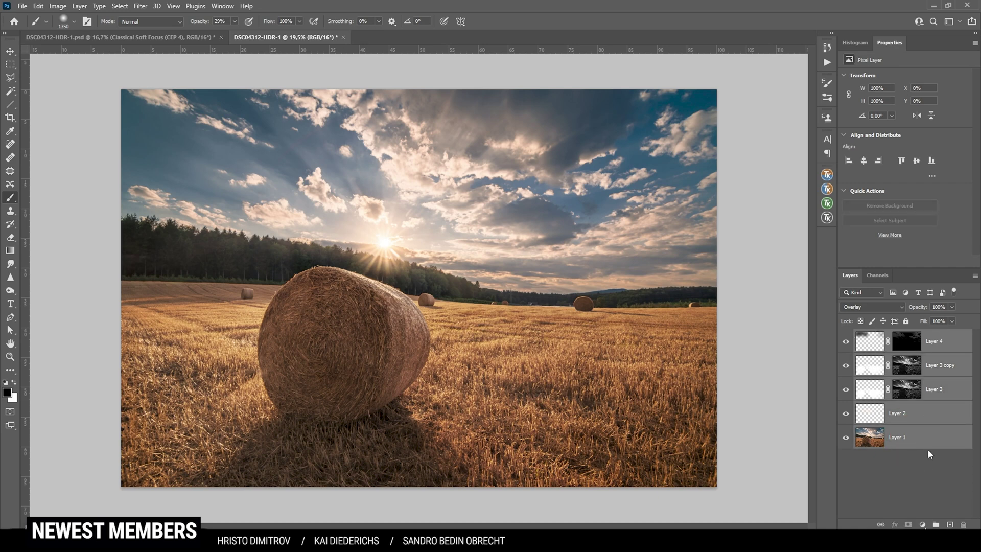
pyautogui.hotkey('ctrl', 'e')
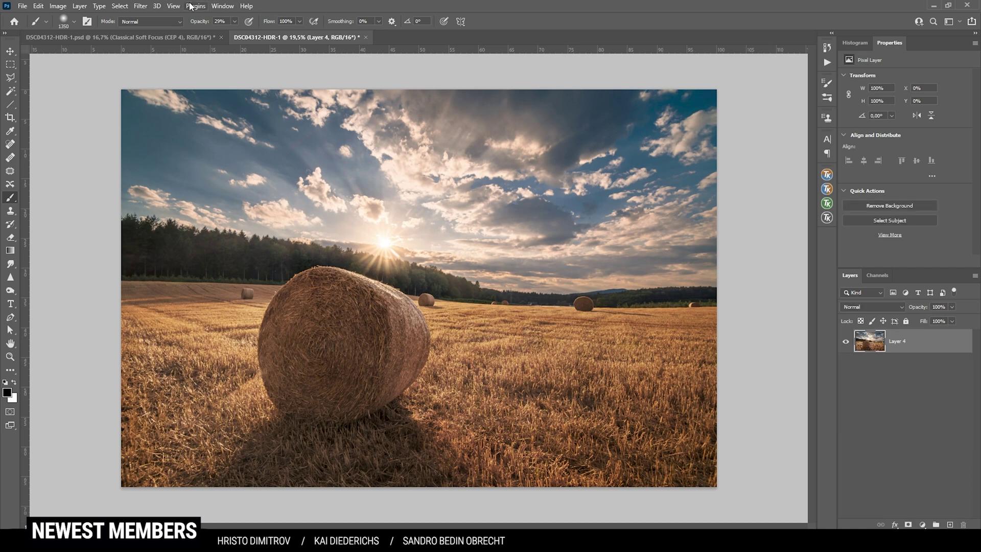
pyautogui.click(140, 7)
pyautogui.moveTo(204, 250)
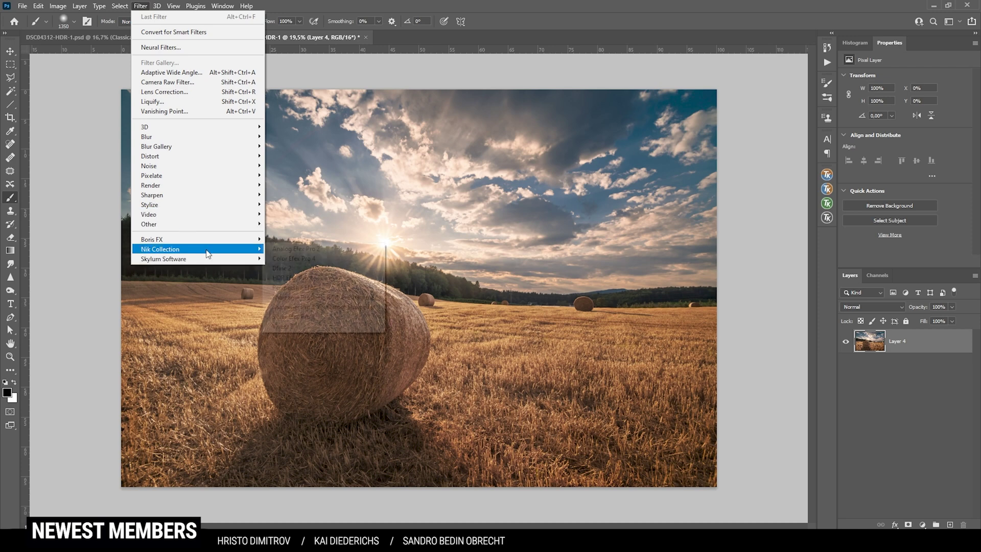
pyautogui.click(302, 259)
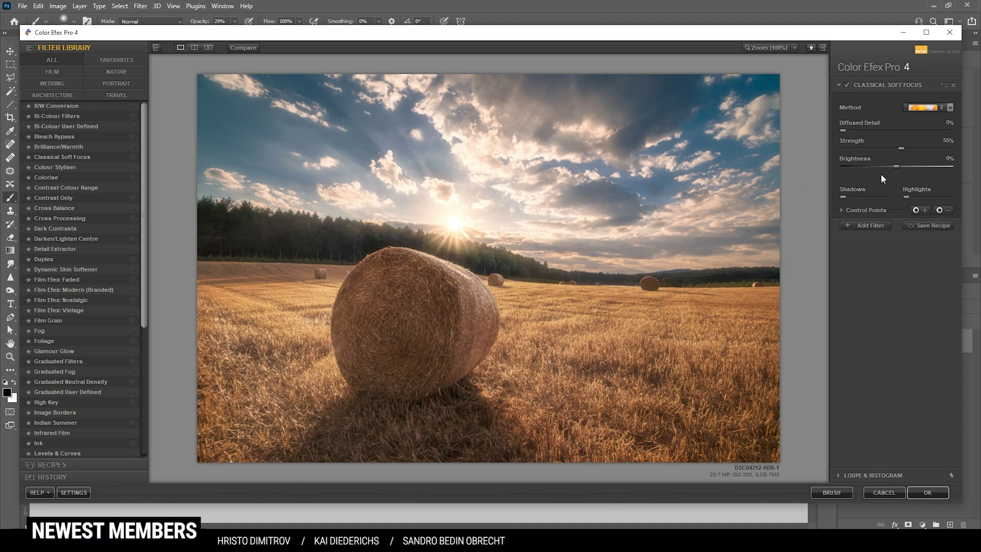
# Step: Set Classical Soft Focus to method Soft Focus 3 at about 31% strength and apply it
pyautogui.click(925, 108)
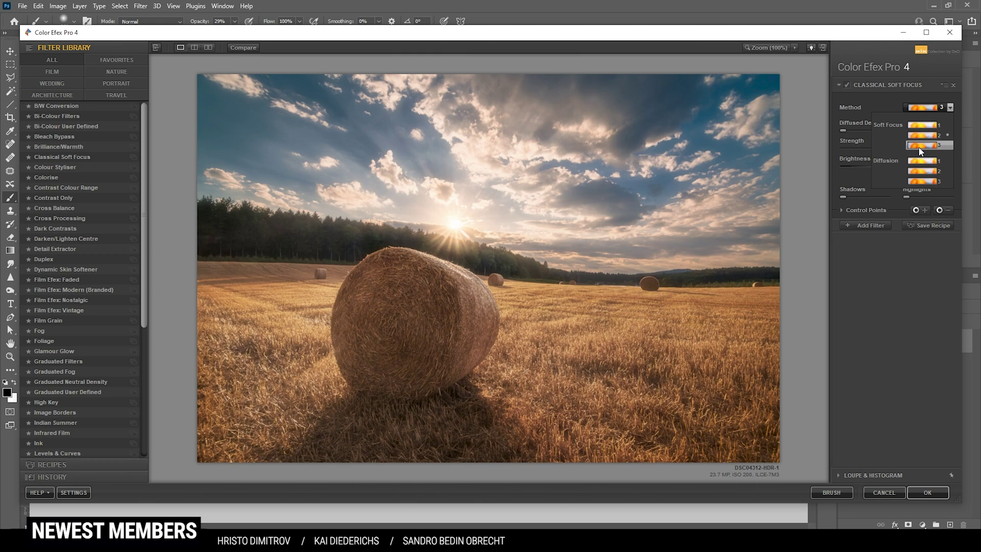
pyautogui.click(920, 148)
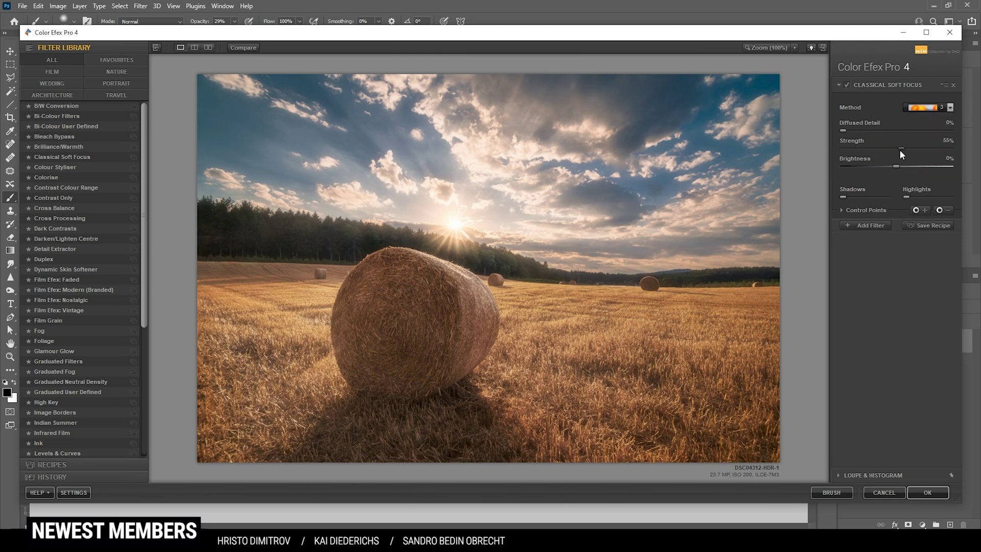
pyautogui.moveTo(903, 146); pyautogui.dragTo(899, 148)
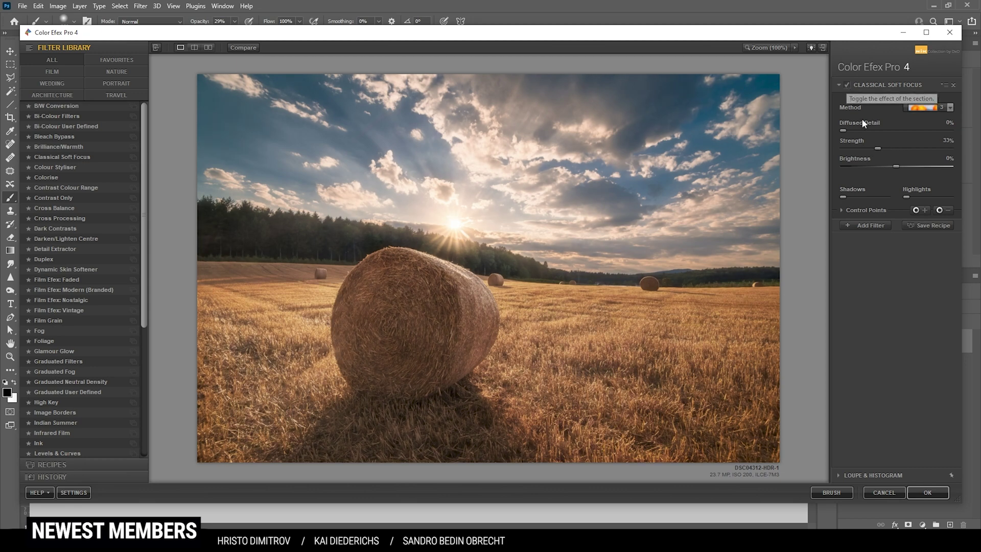
pyautogui.moveTo(873, 148); pyautogui.dragTo(877, 152)
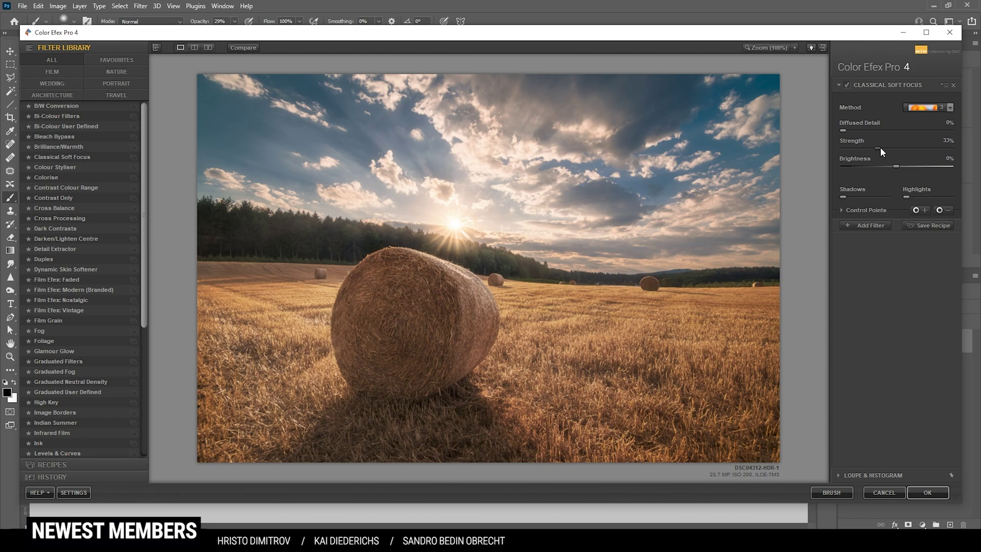
pyautogui.click(940, 496)
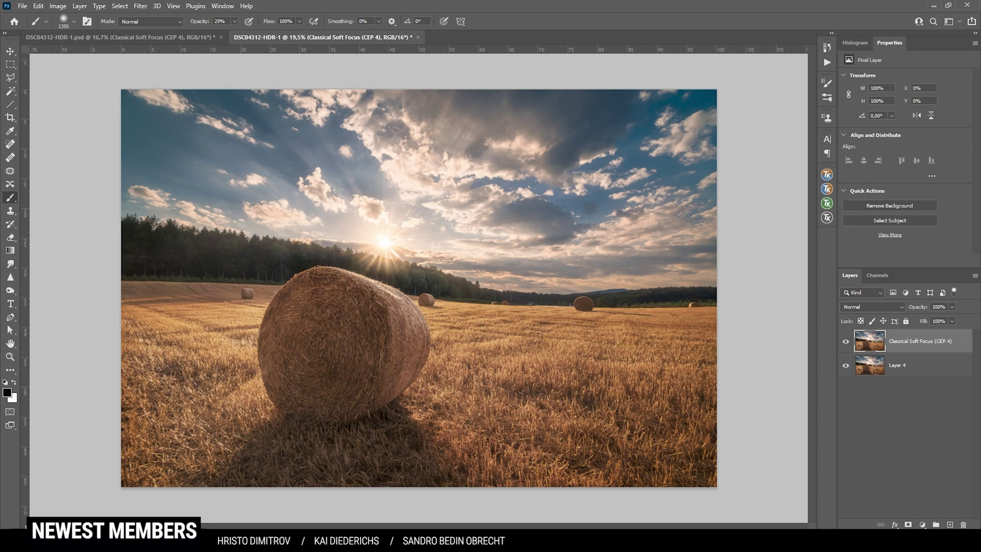
# Step: Mask the glow off the hay bale with a resized 100%-opacity black brush, then select Layer 4
pyautogui.click(908, 524)
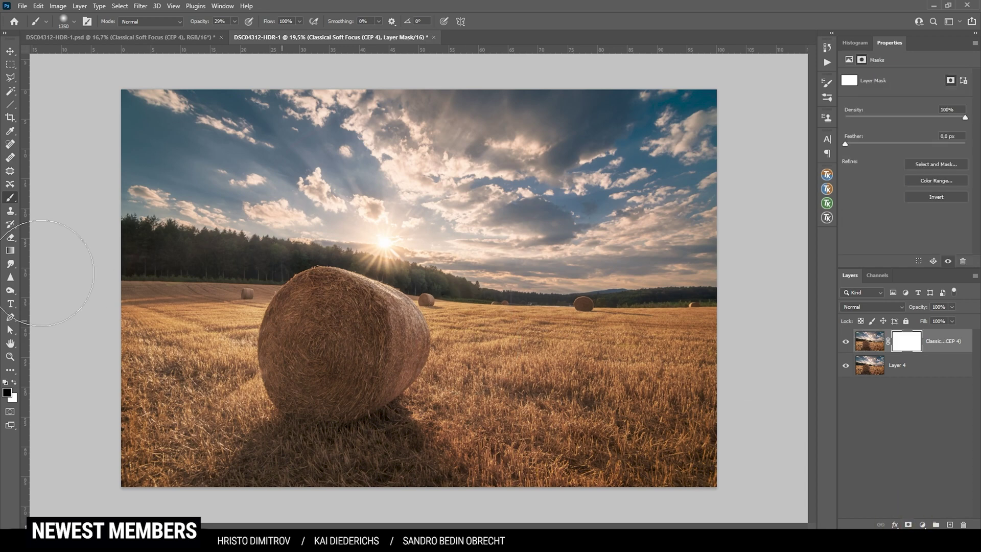
pyautogui.press('0')
pyautogui.keyDown('alt'); pyautogui.rightClick(339, 339); pyautogui.keyUp('alt')
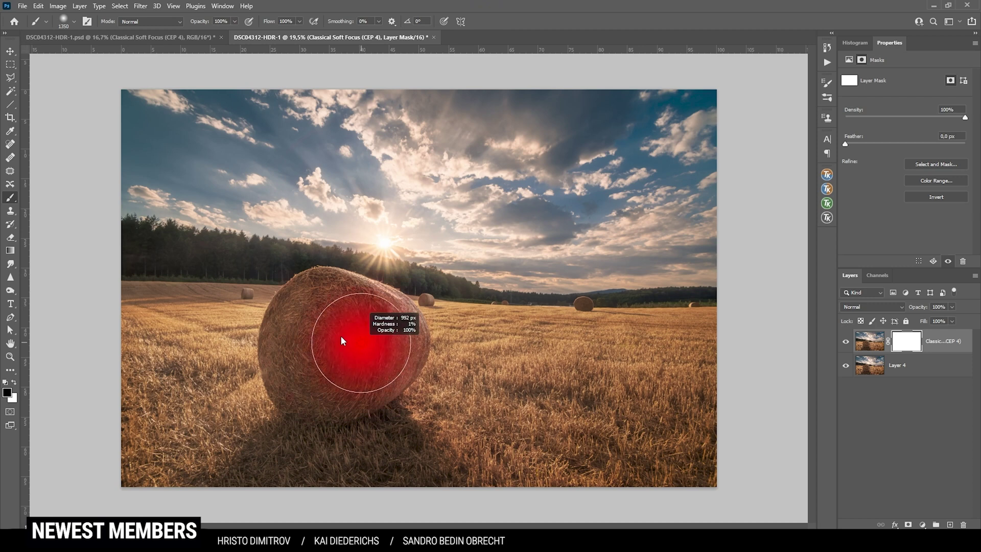
pyautogui.click(302, 429)
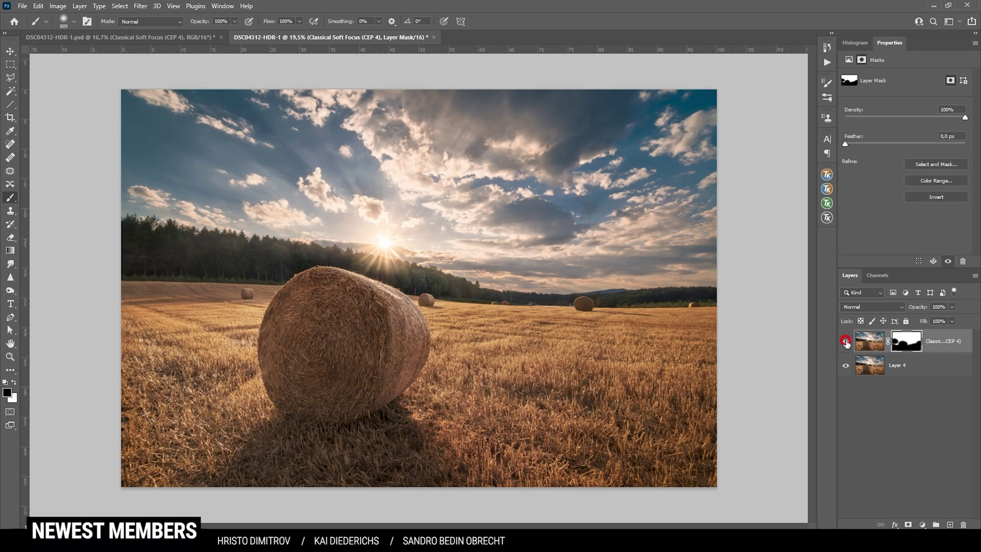
pyautogui.click(902, 370)
# Step: Merge the layers into a new one and give it an 89% Polarisation filter in Color Efex Pro 4
pyautogui.hotkey('ctrl', 'shift', 'e')
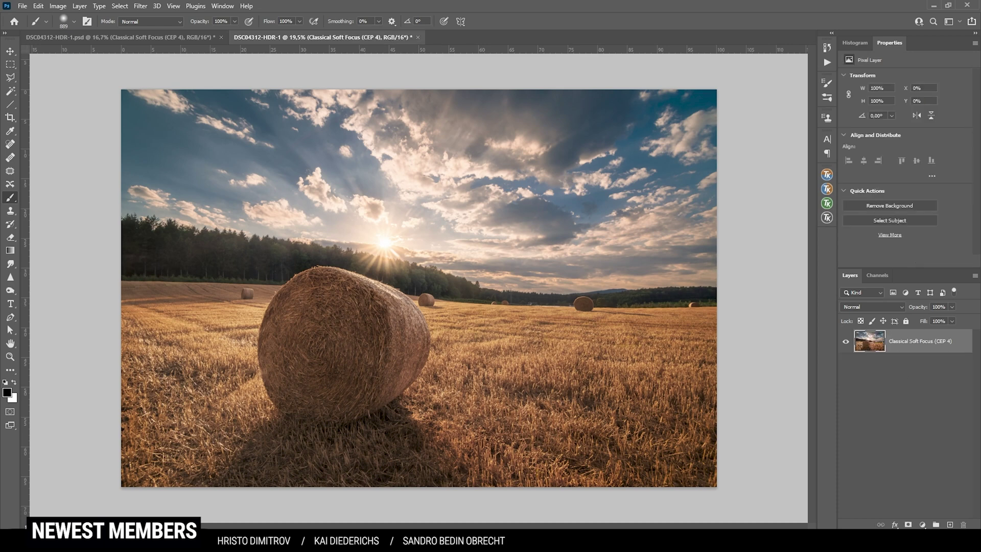
pyautogui.click(141, 6)
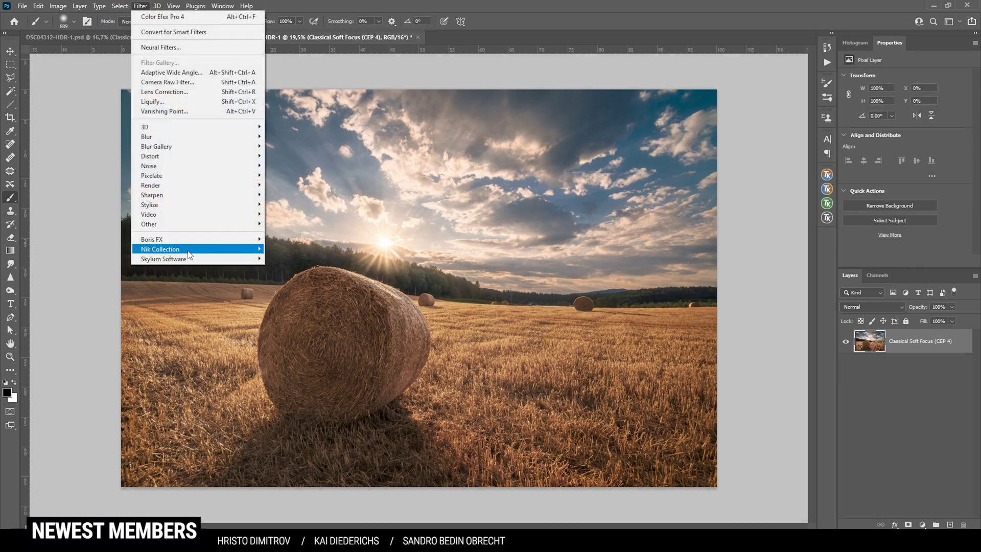
pyautogui.moveTo(191, 250)
pyautogui.click(291, 259)
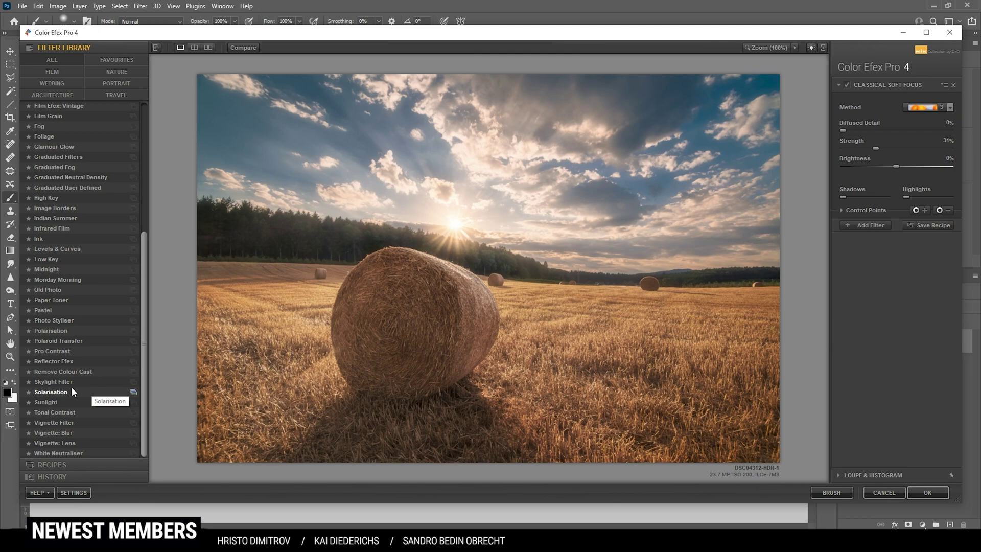
pyautogui.click(75, 335)
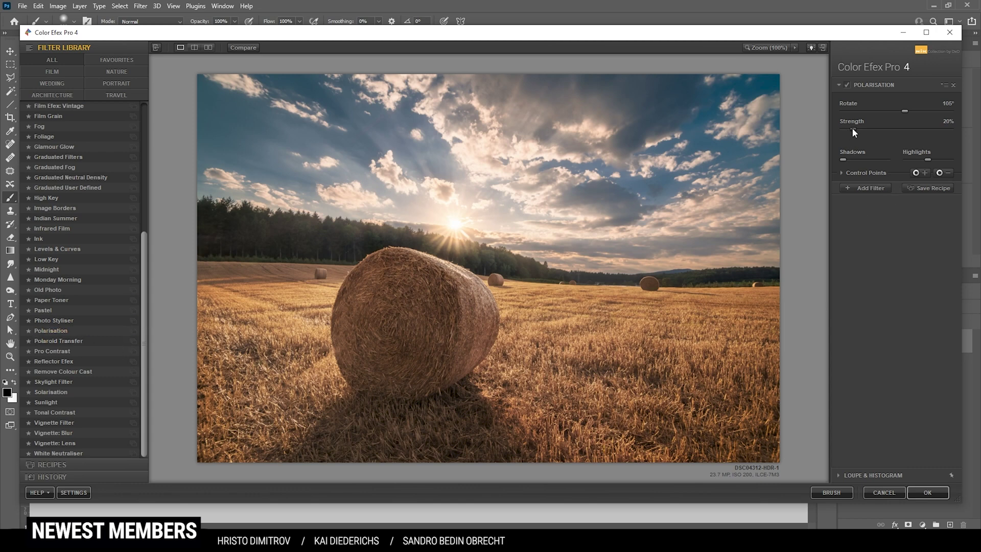
pyautogui.moveTo(887, 128)
pyautogui.mouseDown()
pyautogui.moveTo(897, 128)
pyautogui.moveTo(888, 129)
pyautogui.mouseUp()
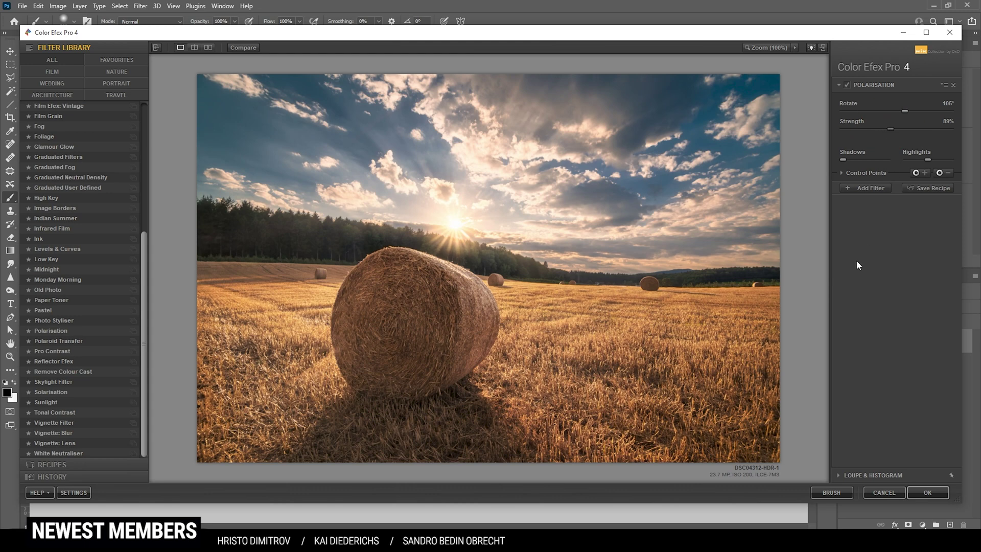
# Step: Add a Brilliance/Warmth filter to the stack, leaving its warmth at 0%
pyautogui.click(862, 188)
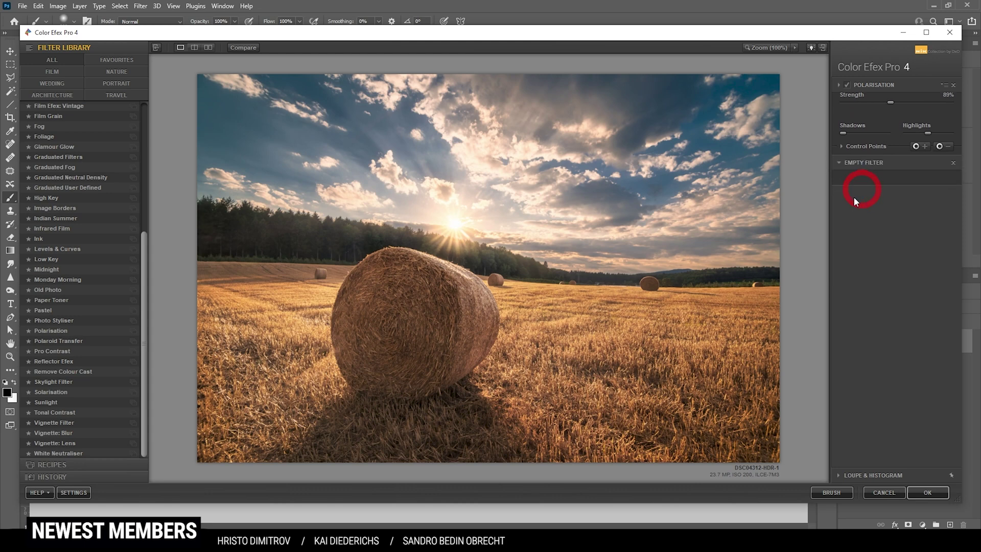
pyautogui.moveTo(142, 252); pyautogui.dragTo(145, 66)
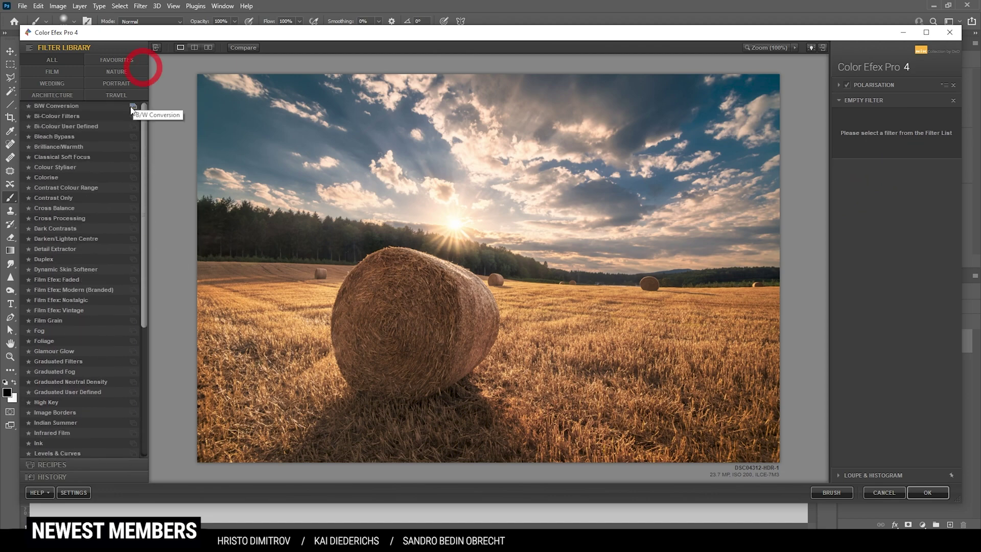
pyautogui.click(49, 147)
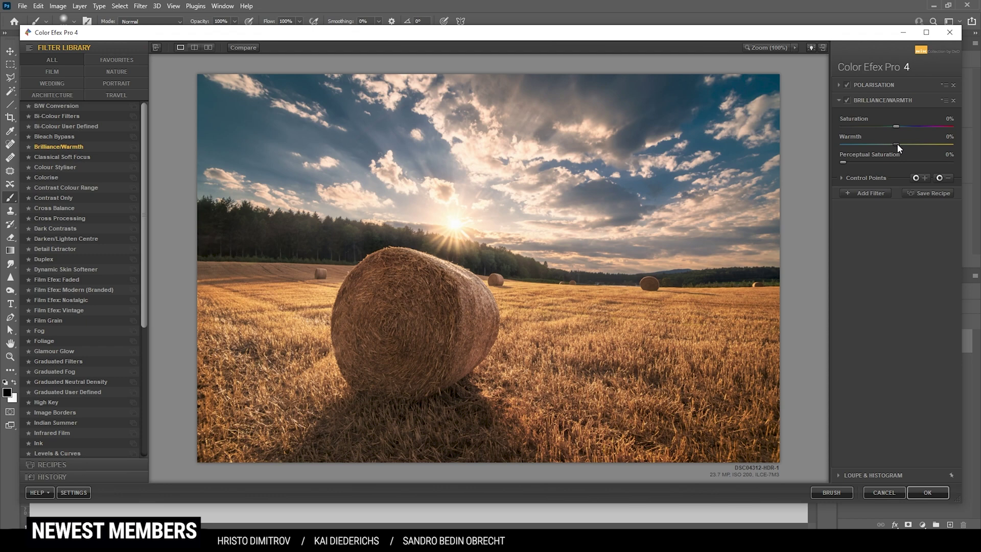
pyautogui.moveTo(897, 144); pyautogui.dragTo(899, 146)
pyautogui.moveTo(907, 145); pyautogui.dragTo(900, 145)
# Step: Apply the Polarisation filter stack as a new layer and toggle its visibility to compare before and after
pyautogui.click(929, 493)
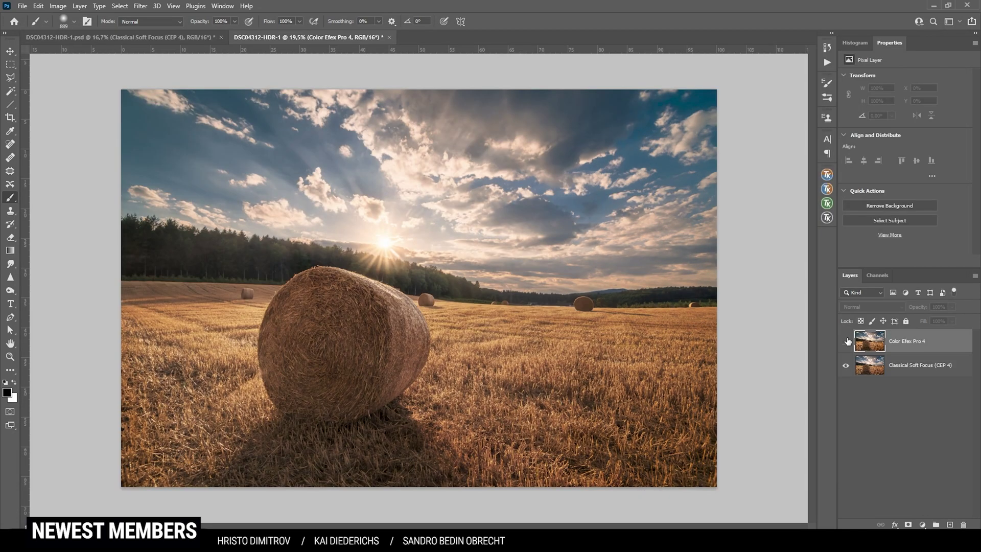
pyautogui.click(847, 341)
pyautogui.click(847, 341)
pyautogui.click(847, 341)
pyautogui.click(847, 341)
pyautogui.click(847, 341)
pyautogui.click(847, 341)
pyautogui.click(847, 341)
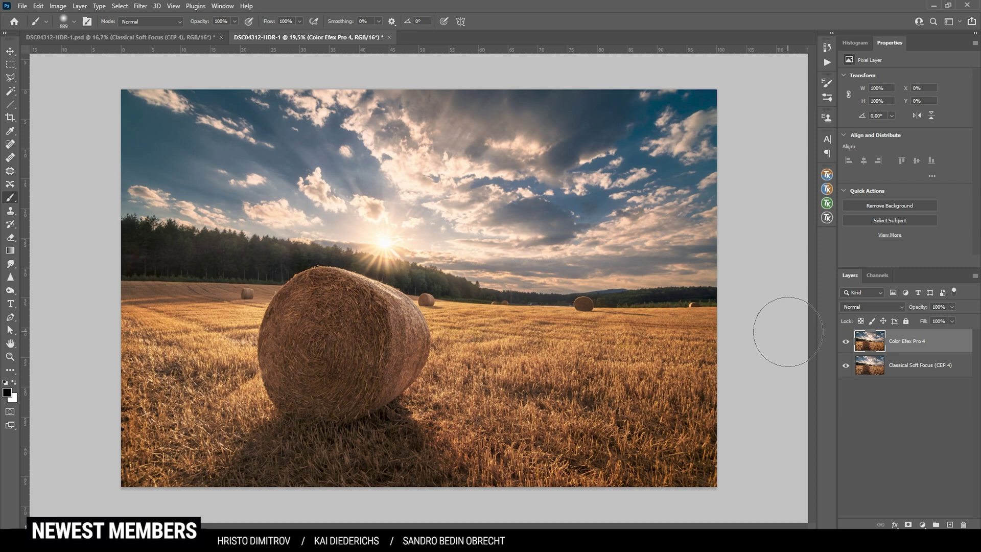
pyautogui.click(846, 342)
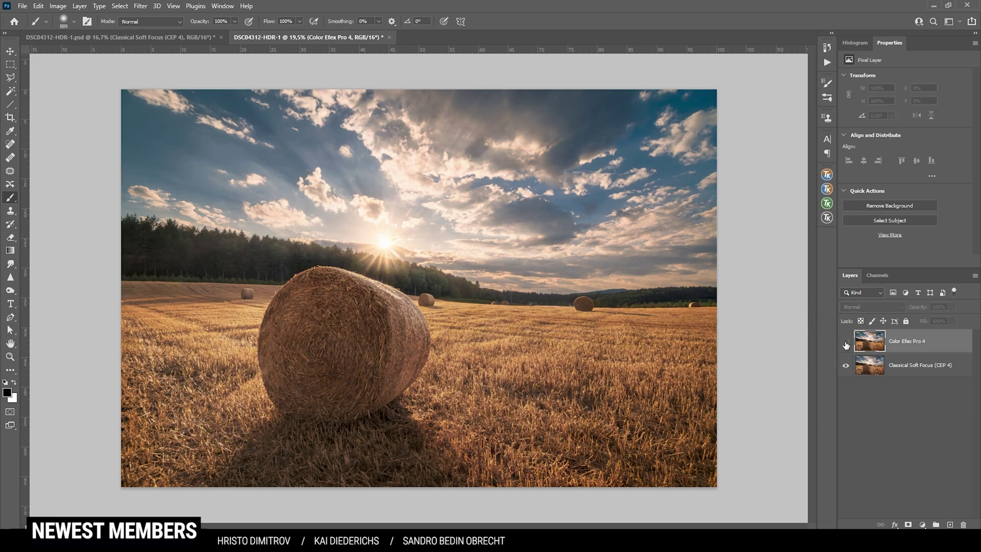
pyautogui.click(846, 345)
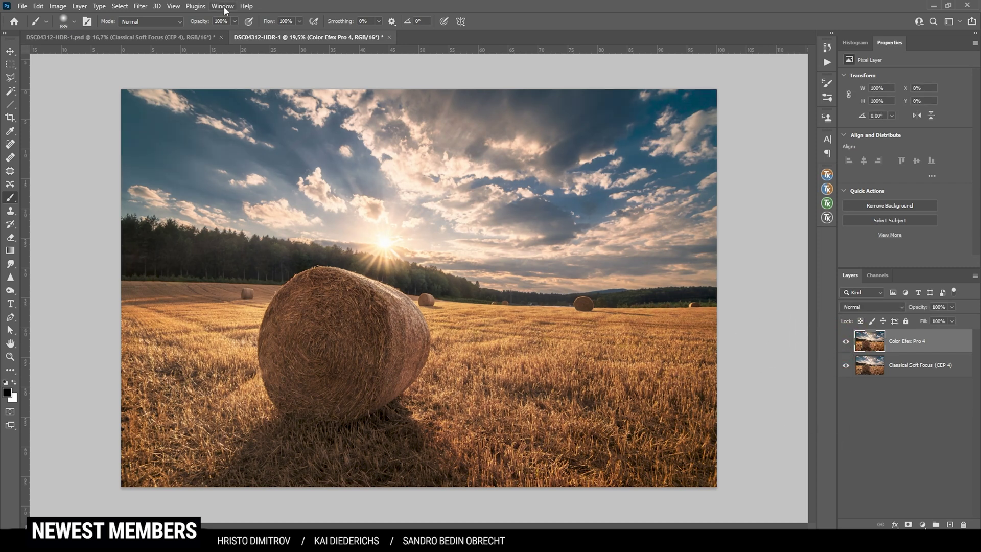
# Step: Reopen Color Efex Pro 4 from Filter > Nik Collection
pyautogui.click(141, 6)
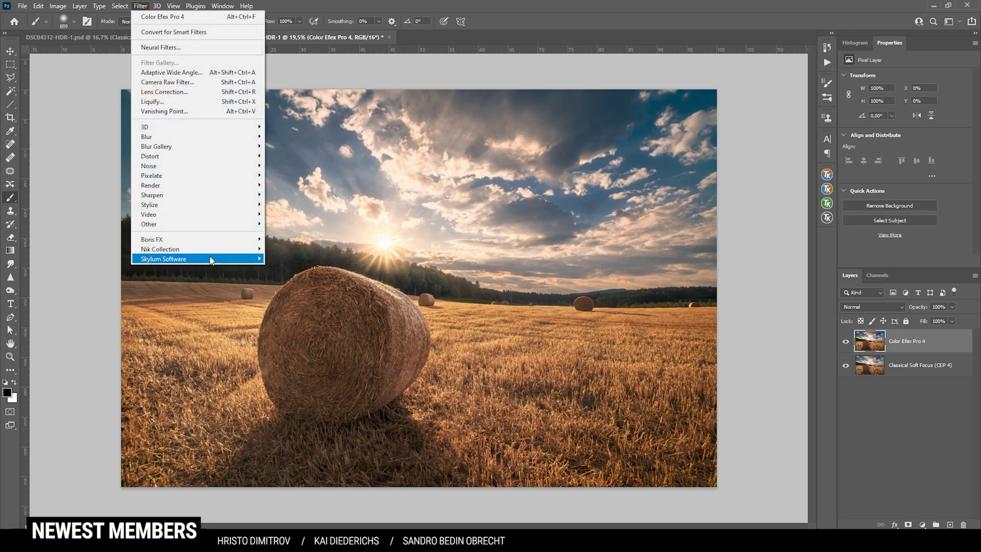
pyautogui.moveTo(211, 250)
pyautogui.click(282, 259)
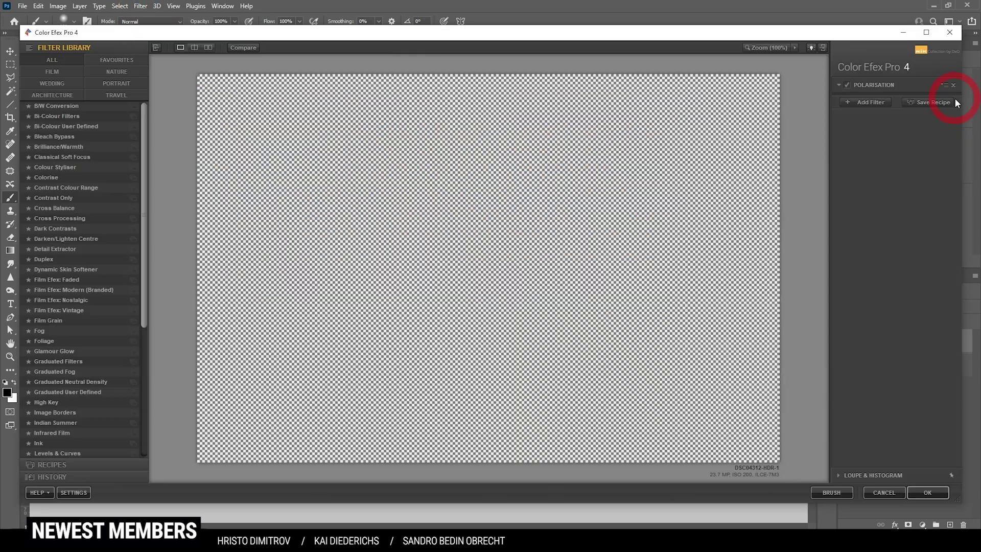
# Step: Apply Classical Soft Focus using method Soft Focus 3 at 23% strength as a new layer
pyautogui.click(91, 158)
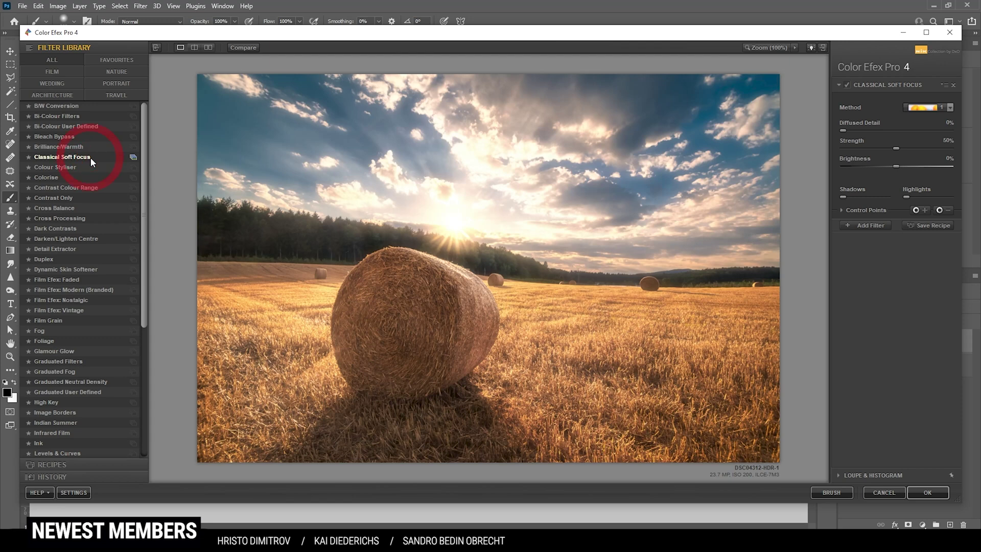
pyautogui.click(925, 110)
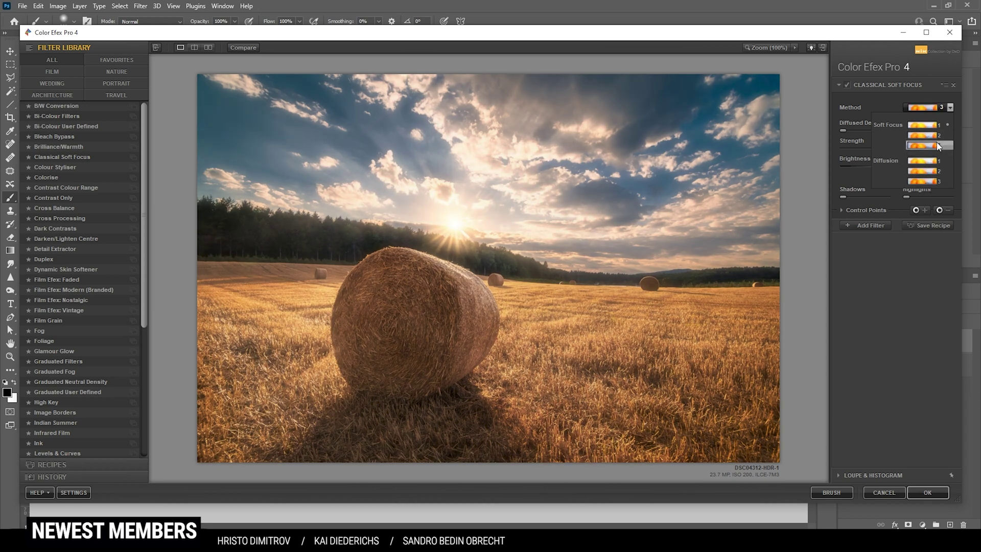
pyautogui.click(937, 145)
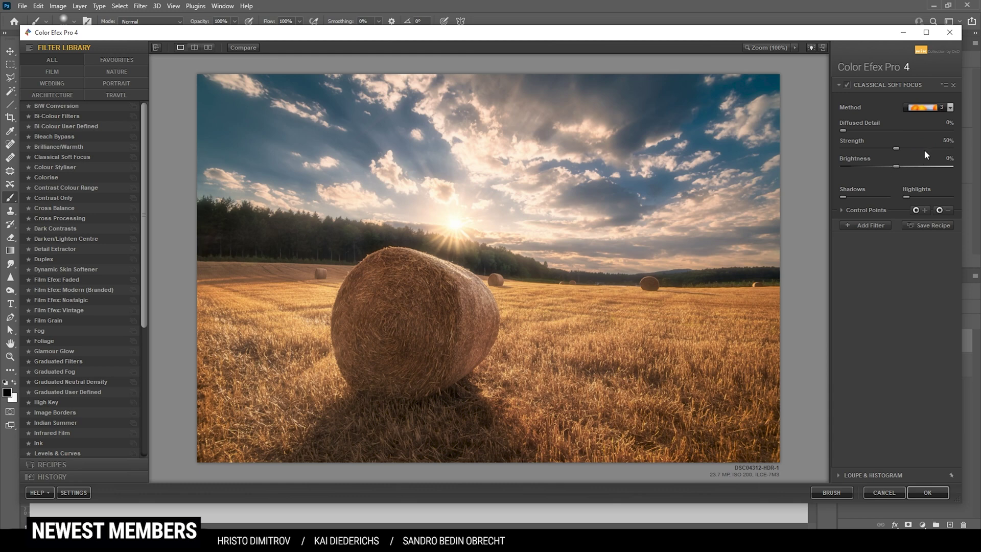
pyautogui.moveTo(893, 149); pyautogui.dragTo(893, 149)
pyautogui.moveTo(866, 148); pyautogui.dragTo(867, 148)
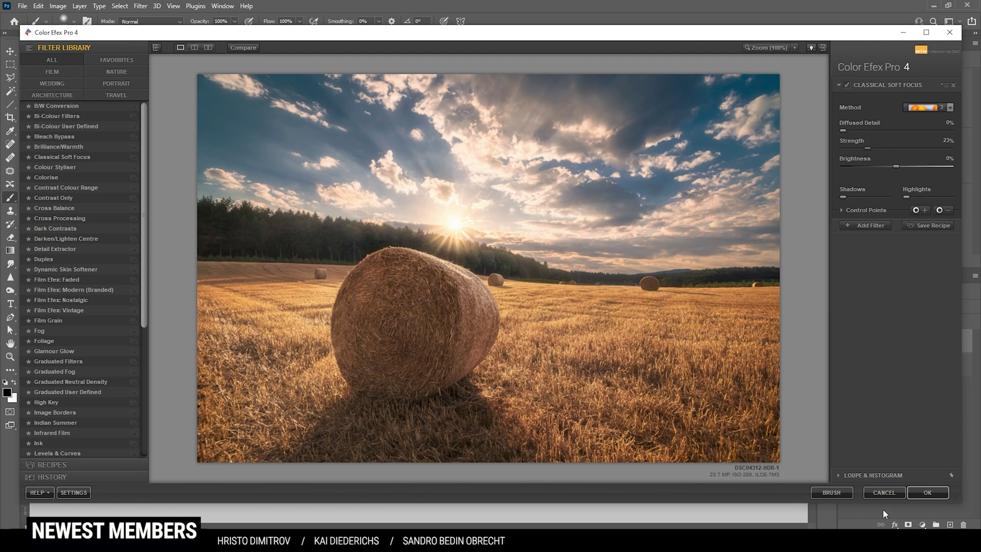
pyautogui.click(928, 493)
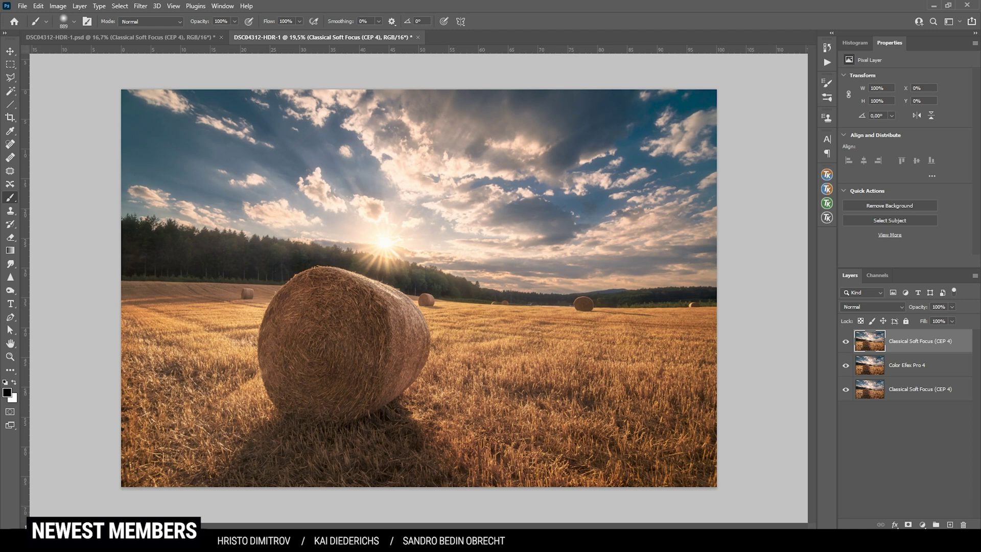
# Step: Add a mask to the top soft-focus layer and paint black over the hay bale and its shadow with an enlarged brush
pyautogui.click(908, 525)
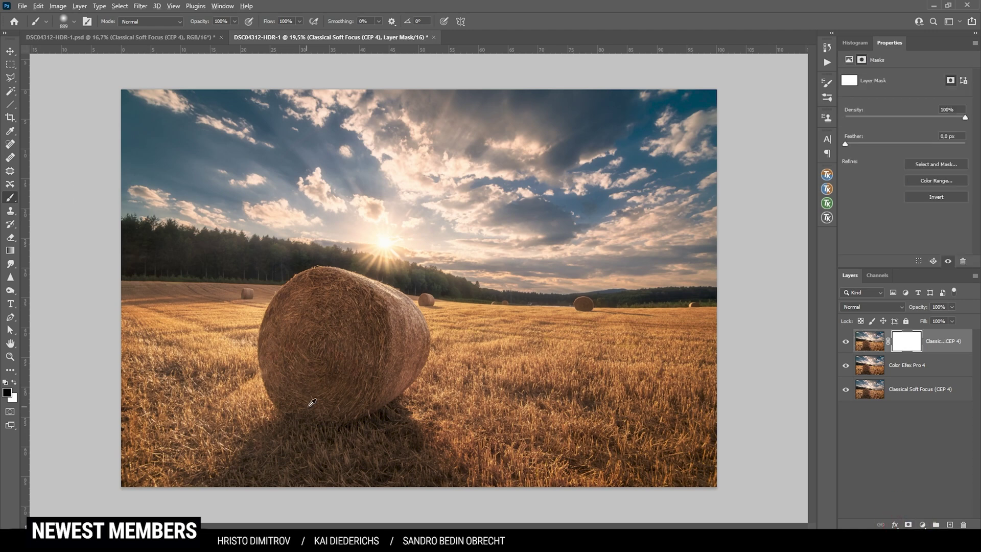
pyautogui.press(']')
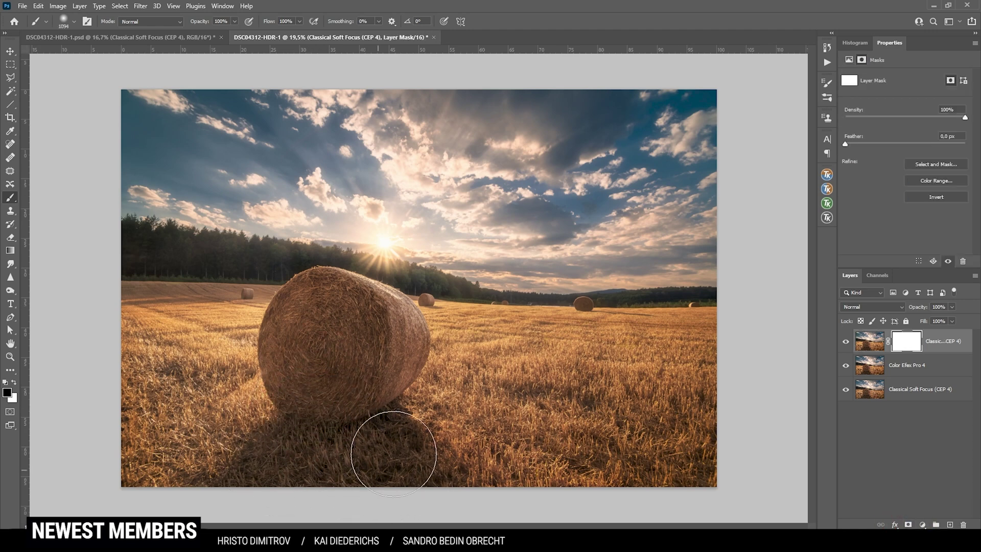
pyautogui.moveTo(393, 454)
pyautogui.mouseDown()
pyautogui.moveTo(332, 453)
pyautogui.moveTo(297, 400)
pyautogui.moveTo(309, 397)
pyautogui.moveTo(303, 366)
pyautogui.moveTo(315, 349)
pyautogui.moveTo(320, 365)
pyautogui.moveTo(345, 350)
pyautogui.mouseUp()
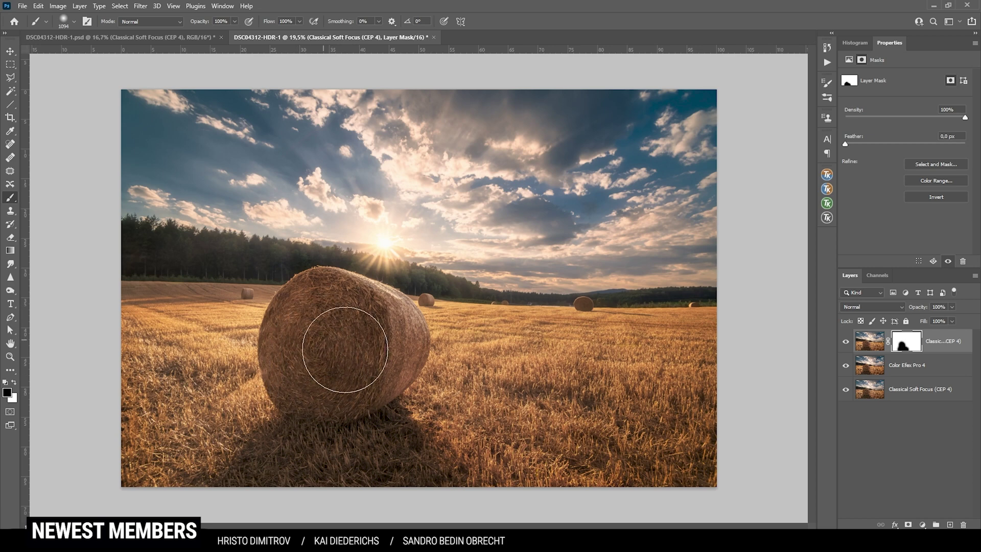
pyautogui.click(322, 328)
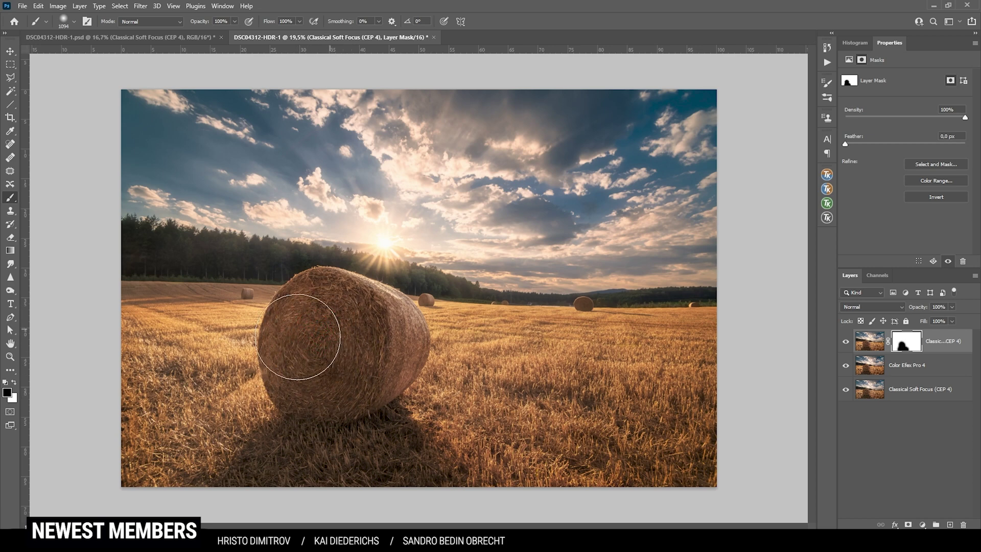
pyautogui.click(313, 329)
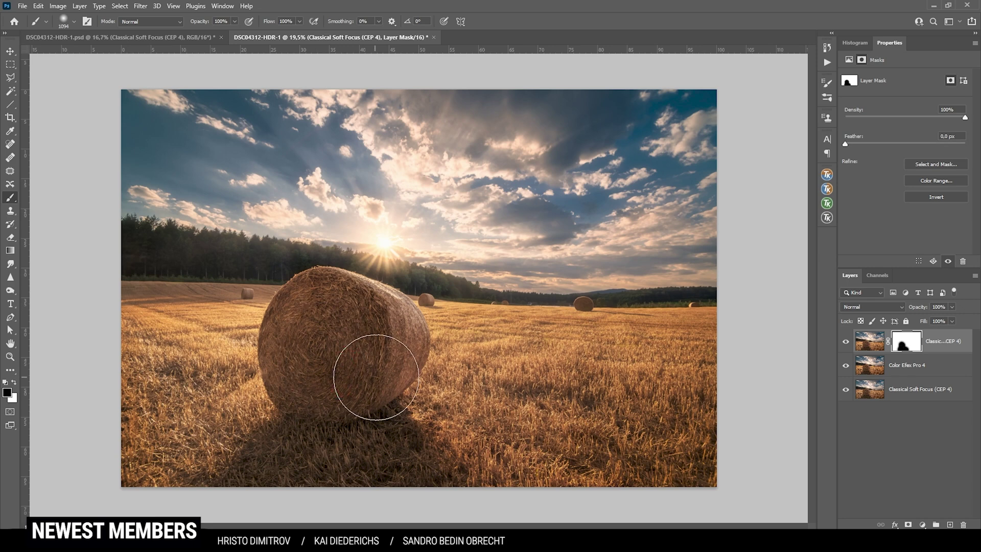
pyautogui.click(844, 341)
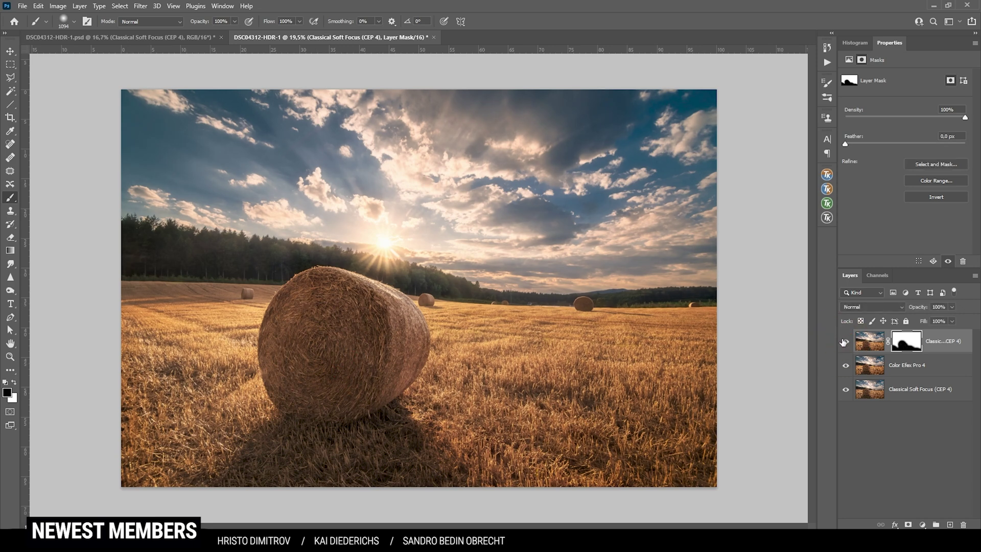